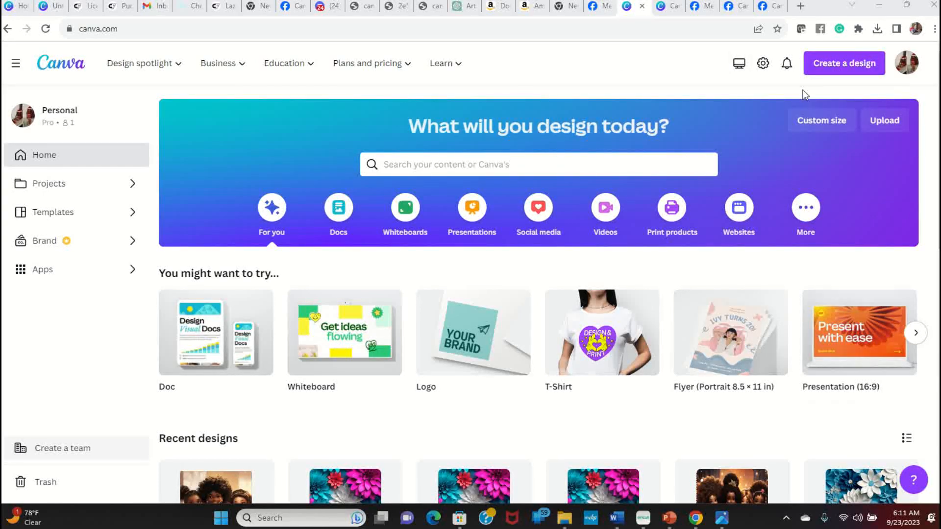
Step: Create a new custom-size design of 8.5 × 11 in
left_click(822, 122)
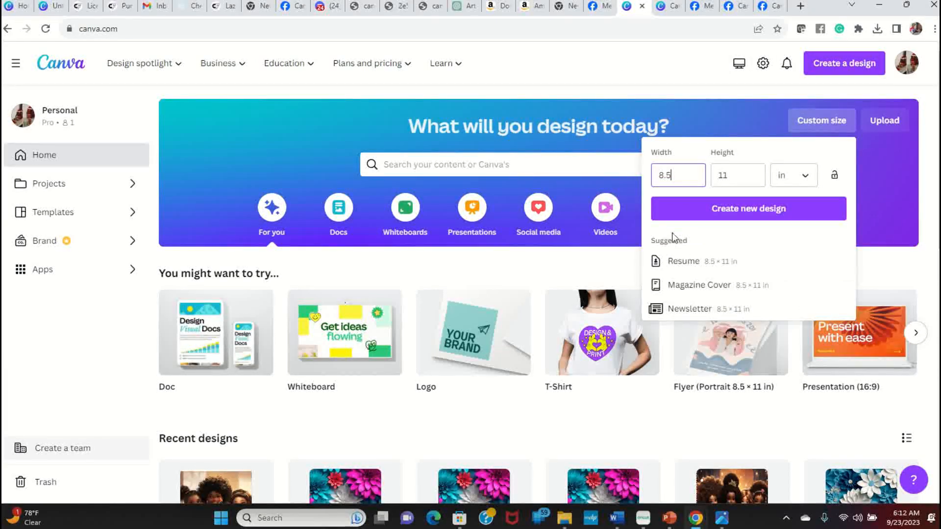
left_click(805, 178)
left_click(806, 178)
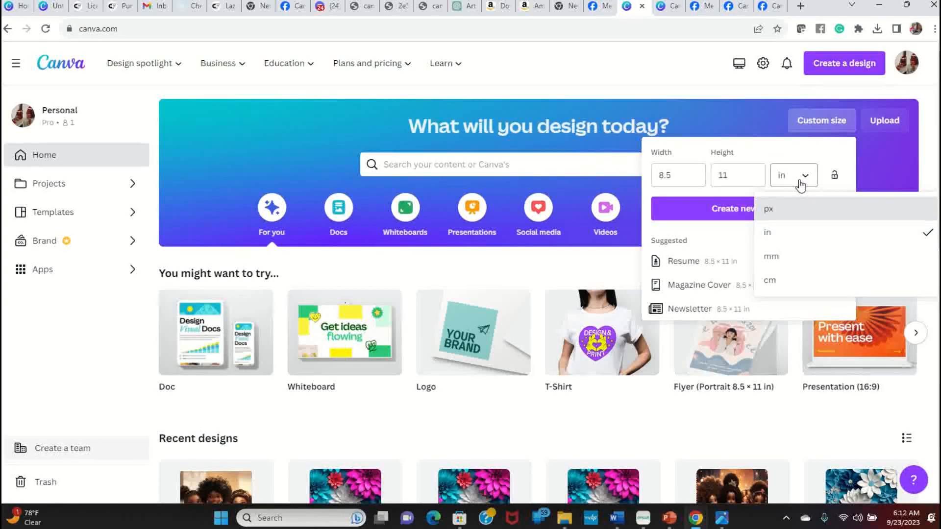
left_click(790, 151)
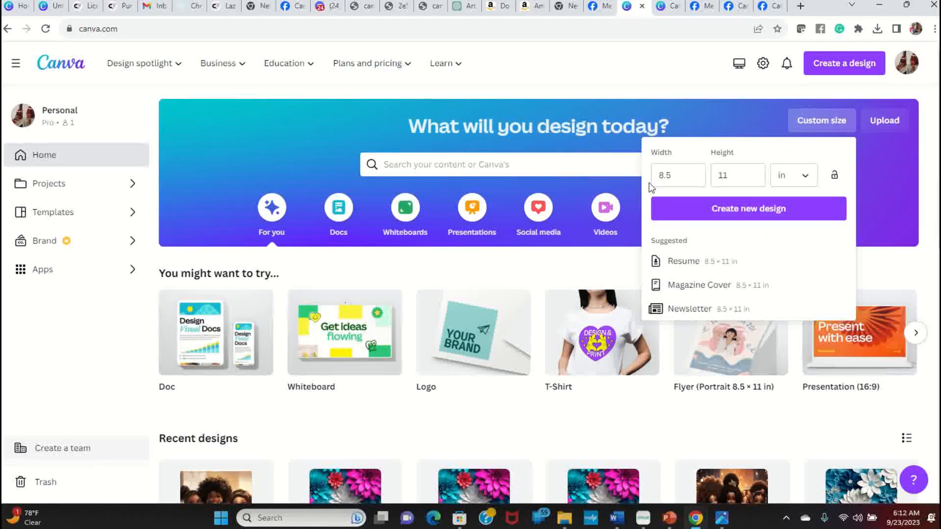
left_click(780, 212)
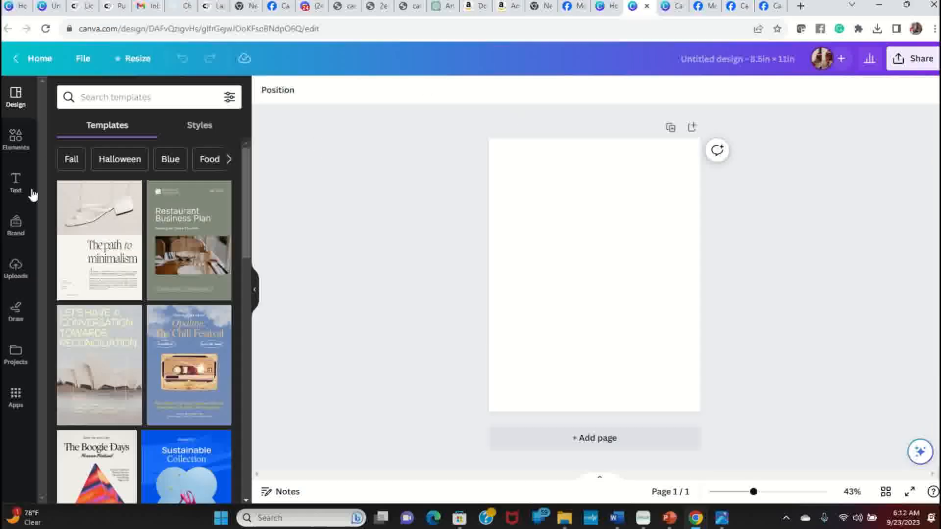
Step: Search the elements for grid and add the single-frame grid to the page
left_click(16, 140)
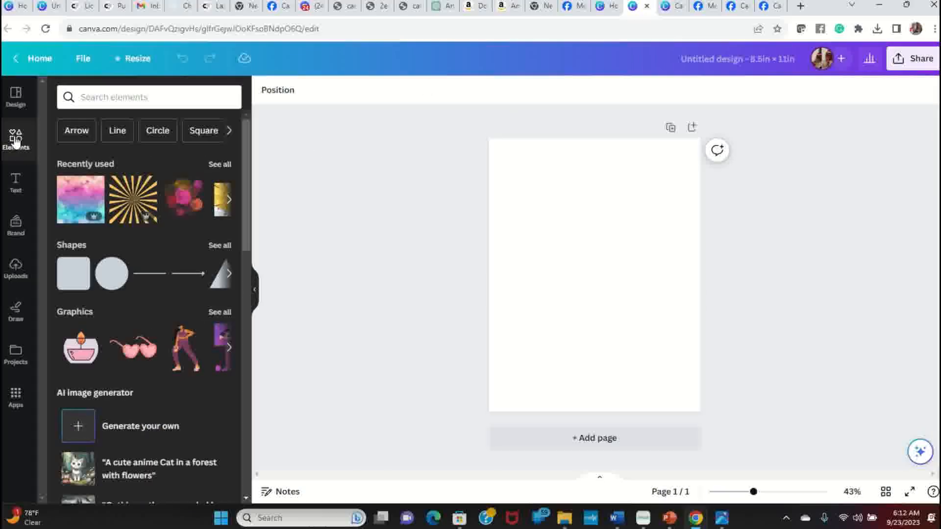
left_click(136, 98)
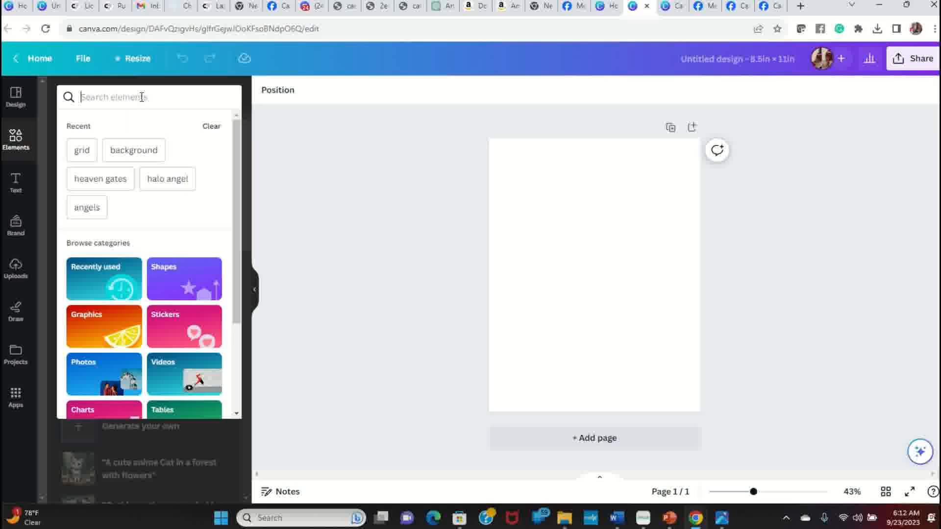
left_click(77, 151)
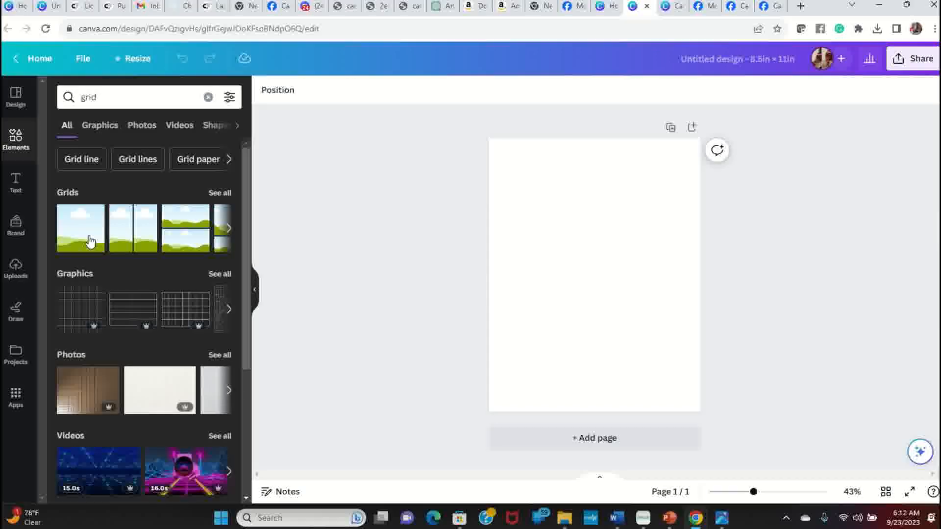
left_click_drag(89, 240, 534, 186)
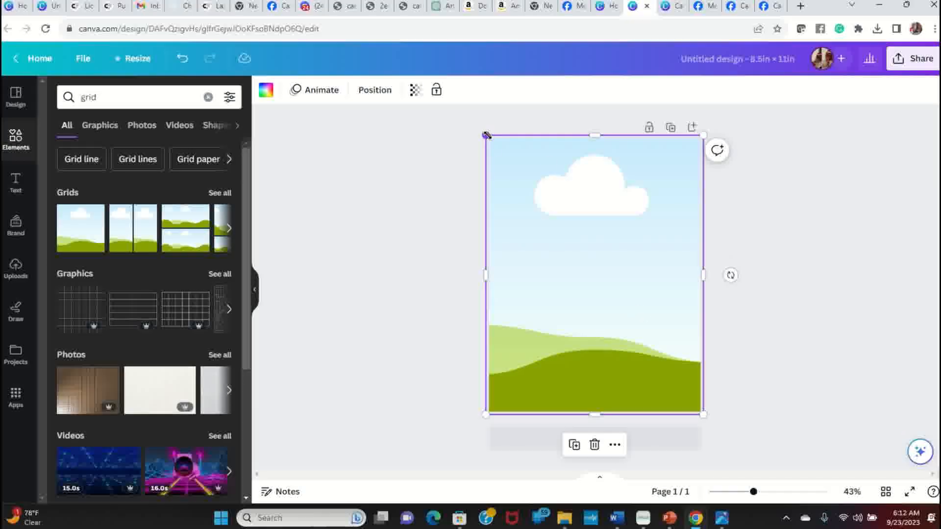
Step: Shrink the grid frame and center it, leaving about a 0.25 in margin around the page
left_click_drag(487, 135, 504, 154)
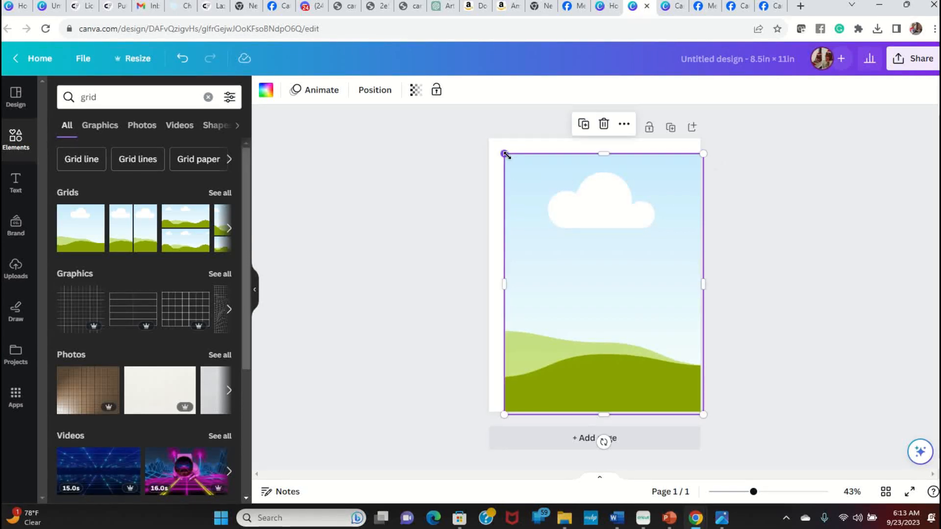
left_click_drag(563, 229, 555, 221)
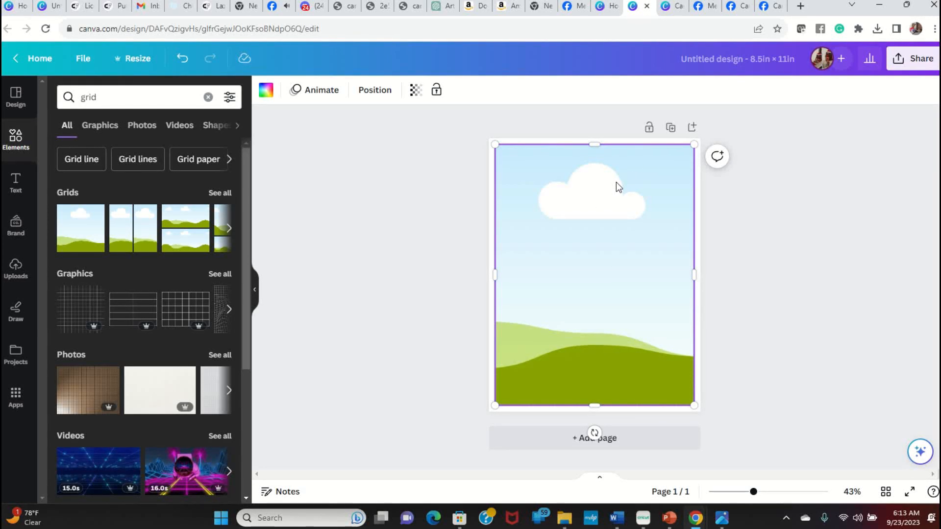
Step: Examine the grid frame's width, height and position settings
left_click(377, 91)
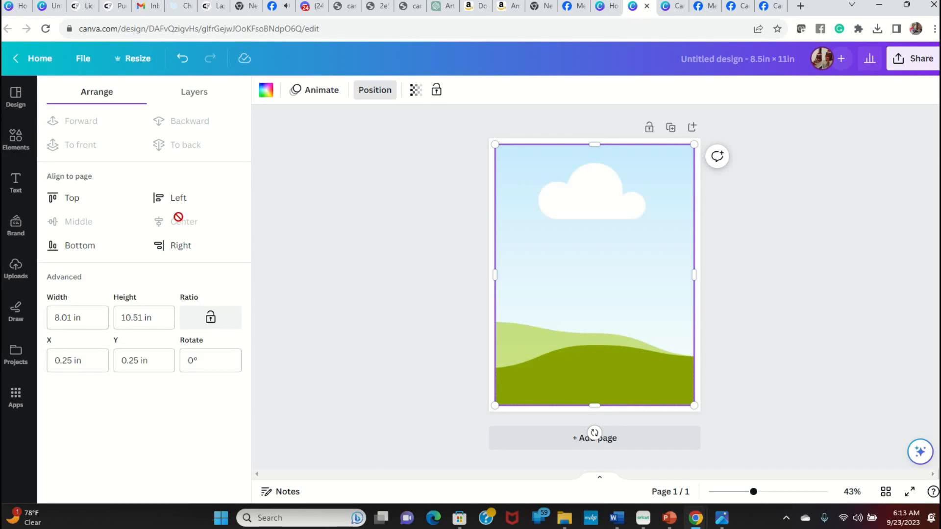
left_click(539, 341)
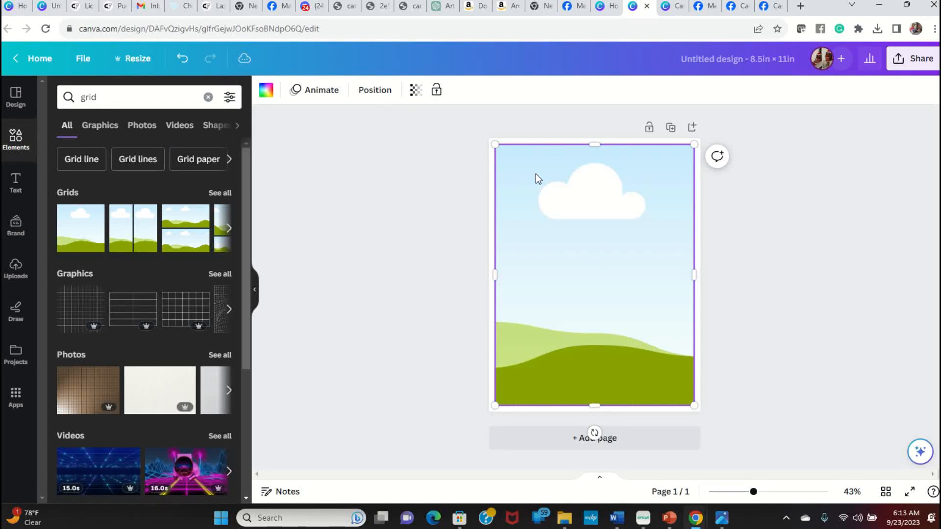
left_click(834, 366)
left_click(583, 222)
left_click(375, 90)
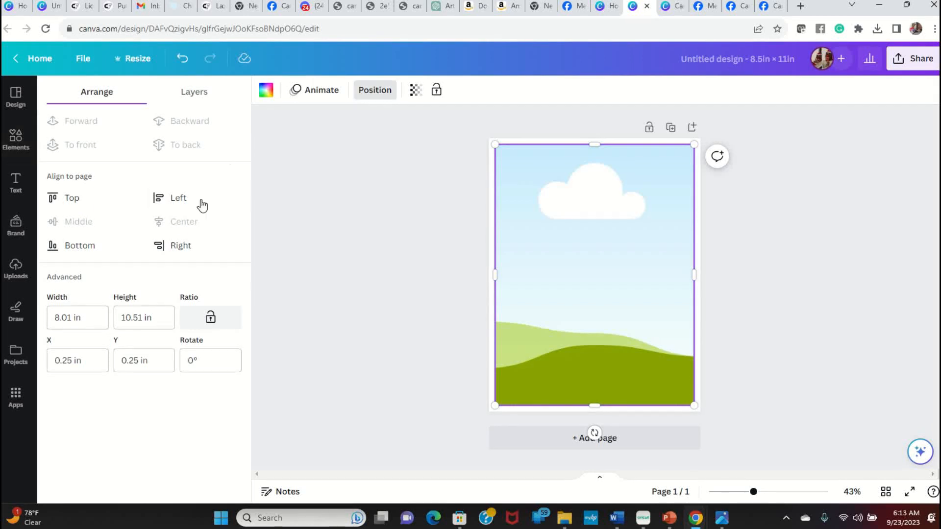
left_click(789, 245)
left_click(840, 295)
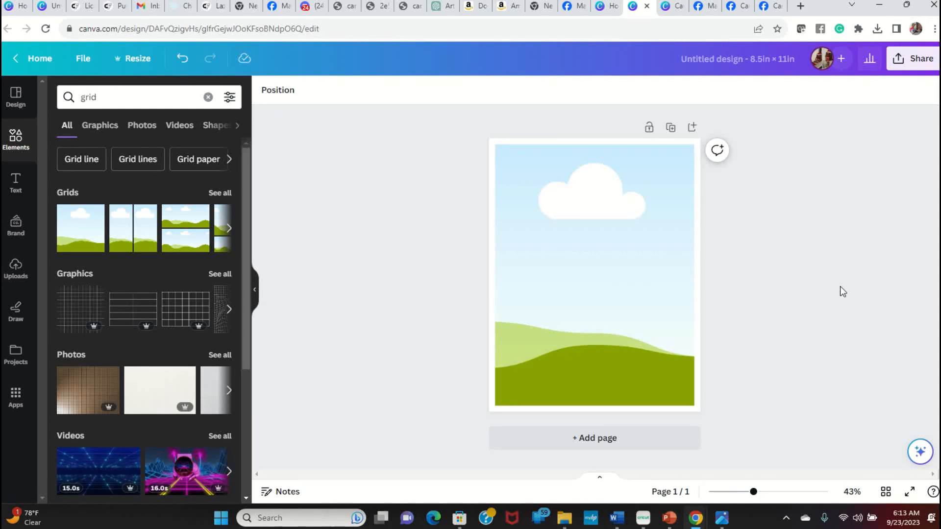
Step: Rename the design Repurposed 8 x 10.5 and save it
left_click(740, 65)
type("Repu")
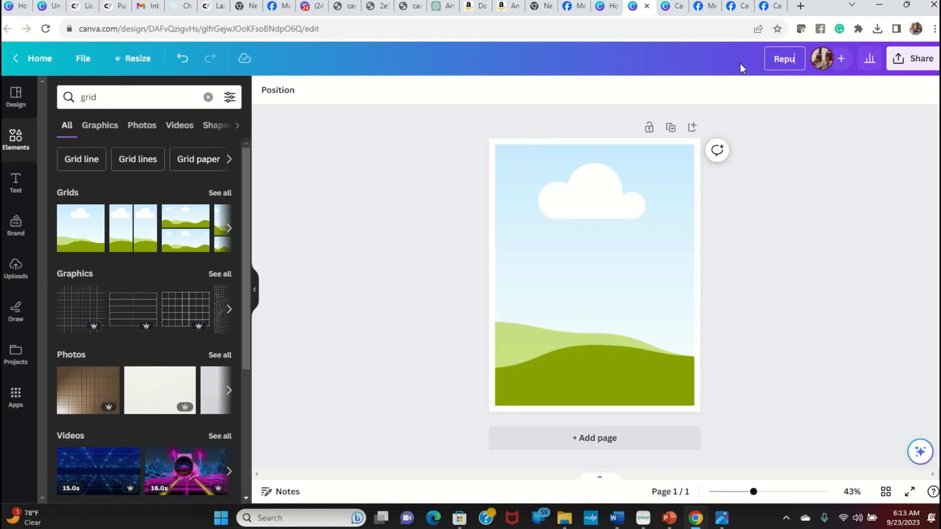
type("rposed 8 x 10.5")
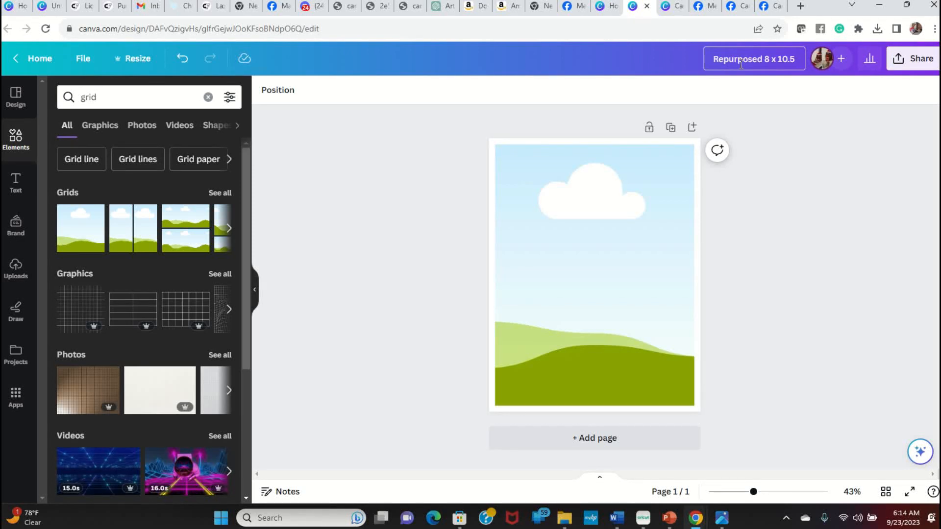
left_click(82, 59)
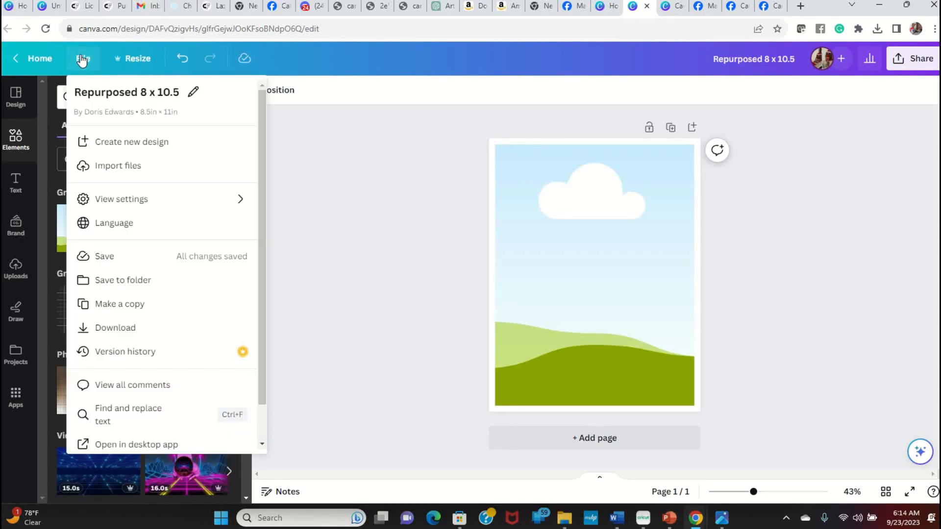
left_click(124, 262)
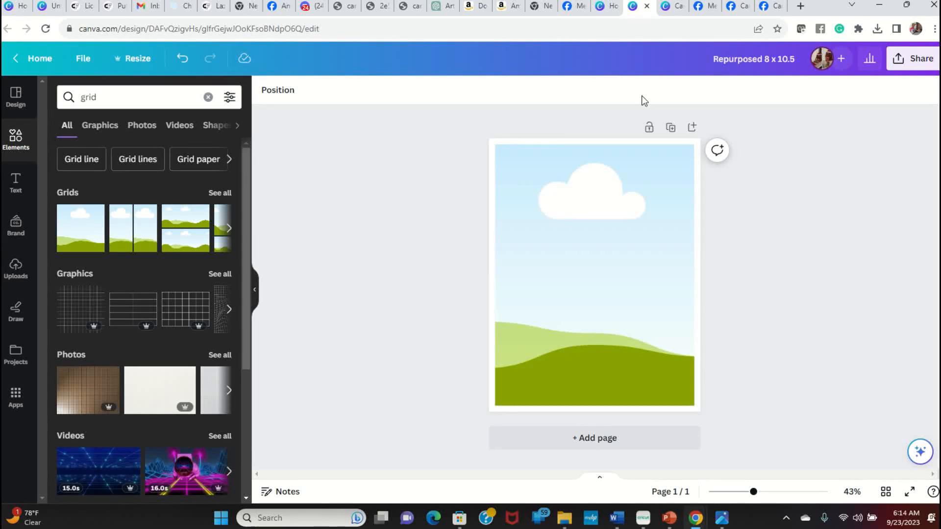
Step: Fill the grid frame with the uploaded image of three women standing side by side
left_click(16, 269)
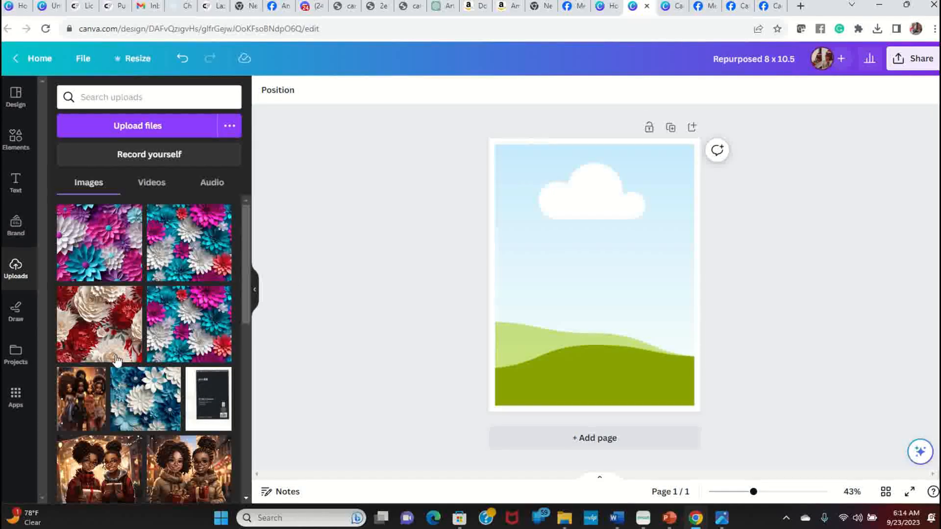
scroll(190, 255, "down", 4)
scroll(190, 255, "down", 5)
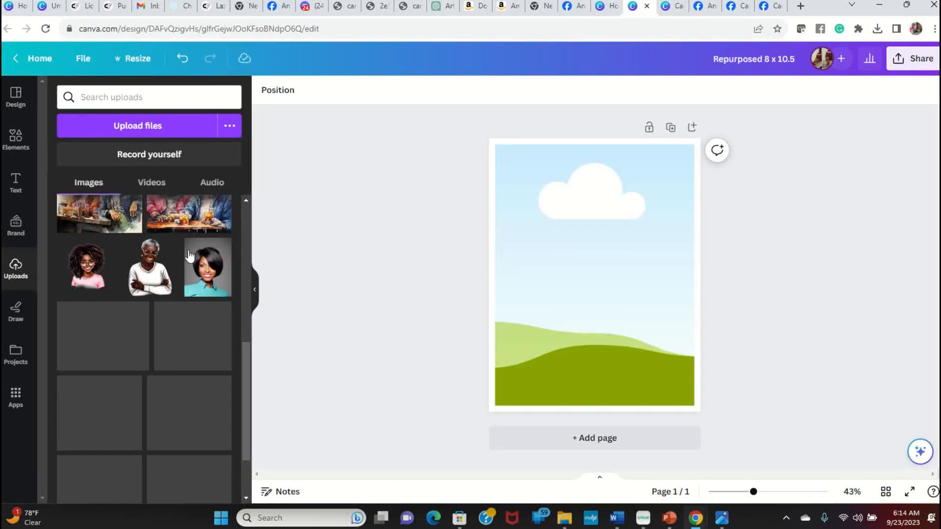
scroll(165, 308, "down", 5)
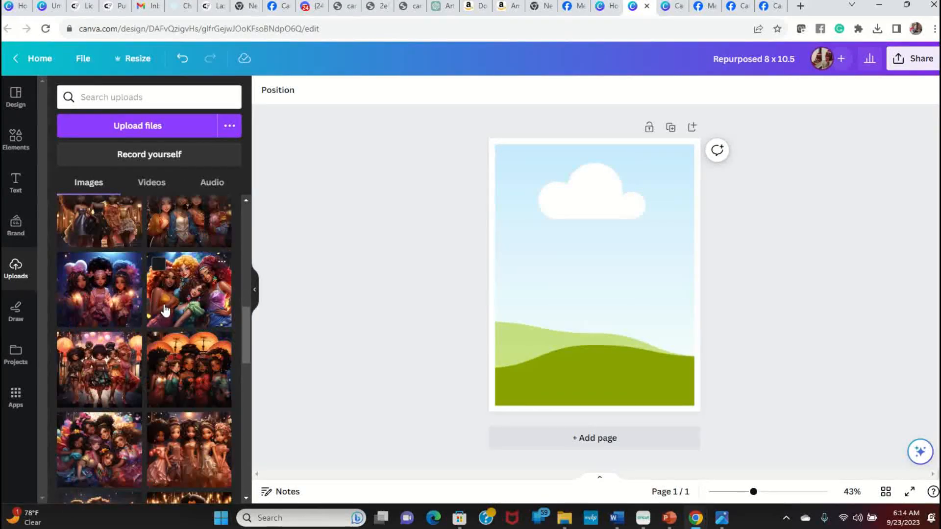
scroll(162, 310, "down", 3)
scroll(160, 308, "up", 3)
scroll(161, 308, "down", 1)
scroll(160, 308, "down", 10)
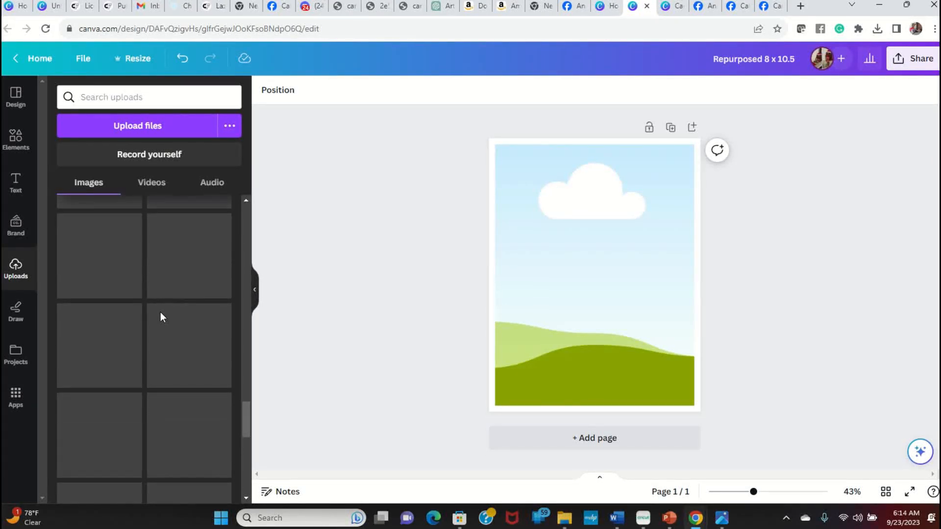
scroll(160, 313, "down", 2)
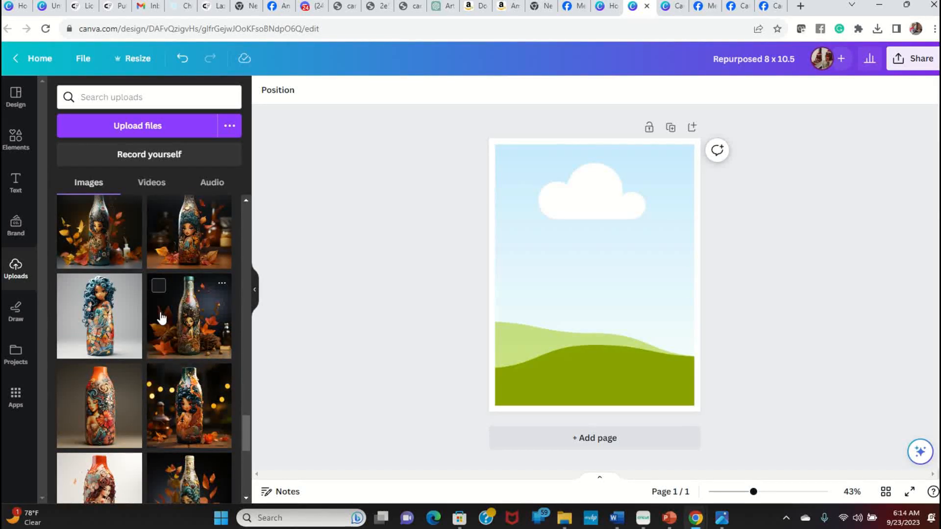
scroll(161, 317, "down", 5)
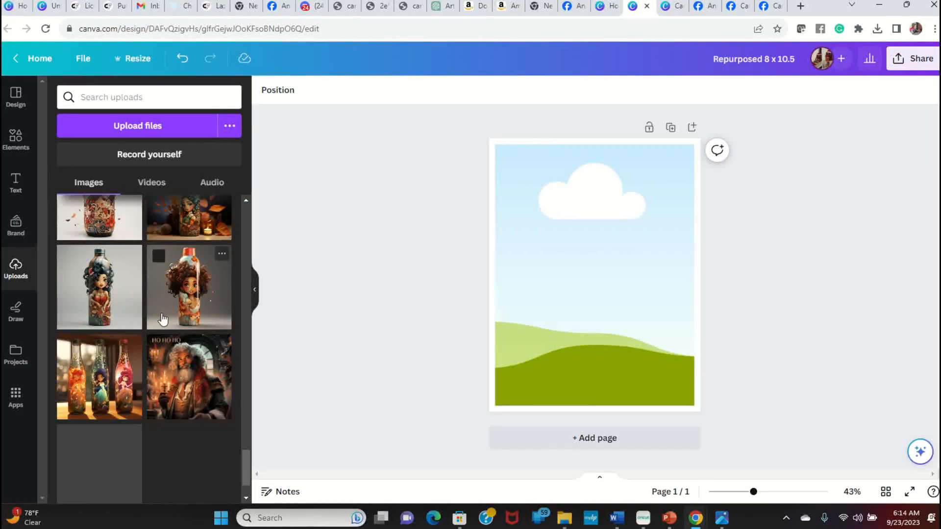
scroll(163, 319, "down", 6)
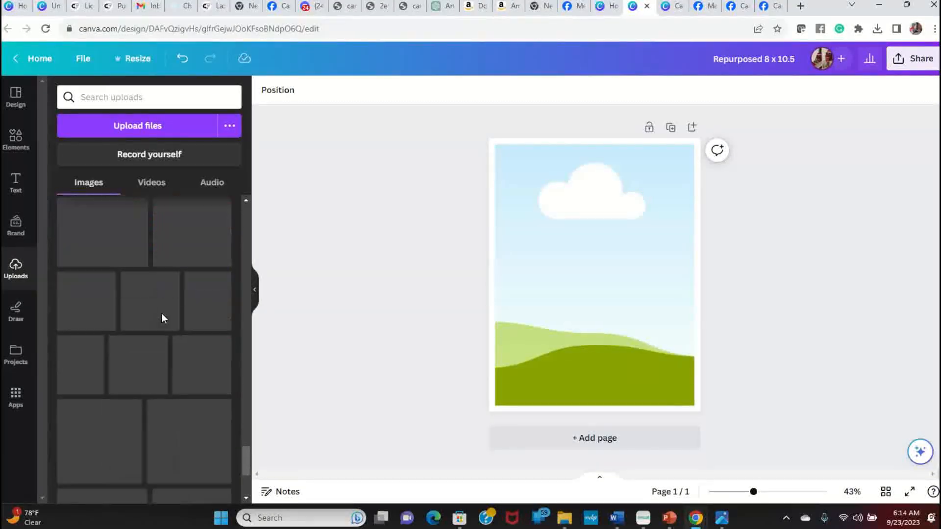
scroll(162, 318, "down", 3)
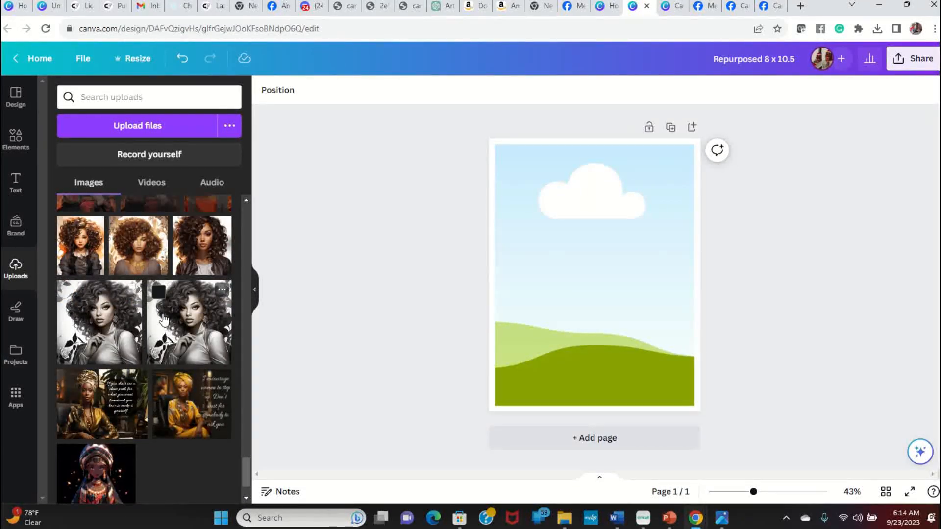
scroll(163, 319, "down", 10)
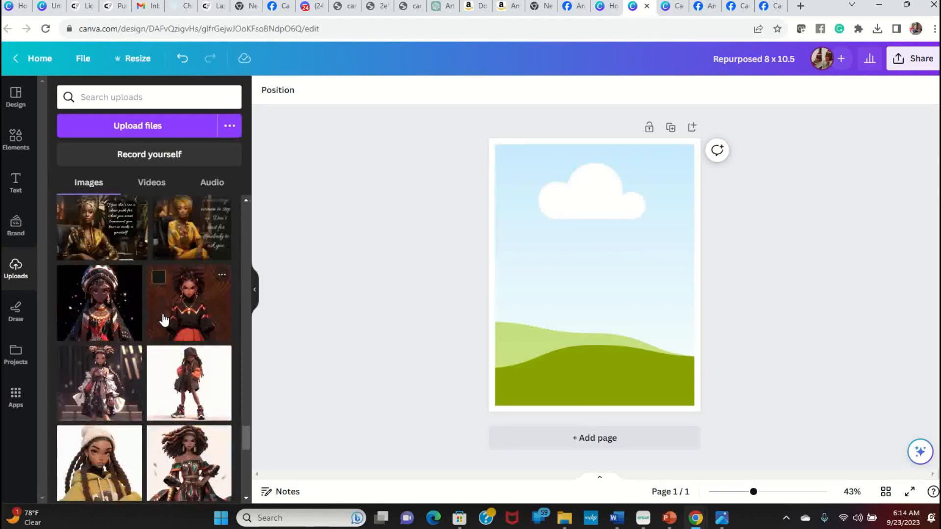
scroll(163, 320, "down", 5)
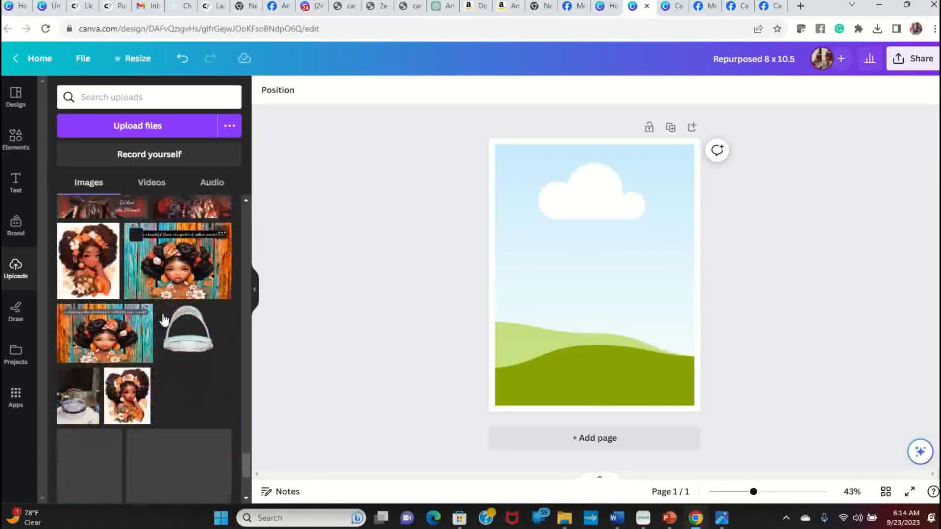
scroll(163, 319, "down", 5)
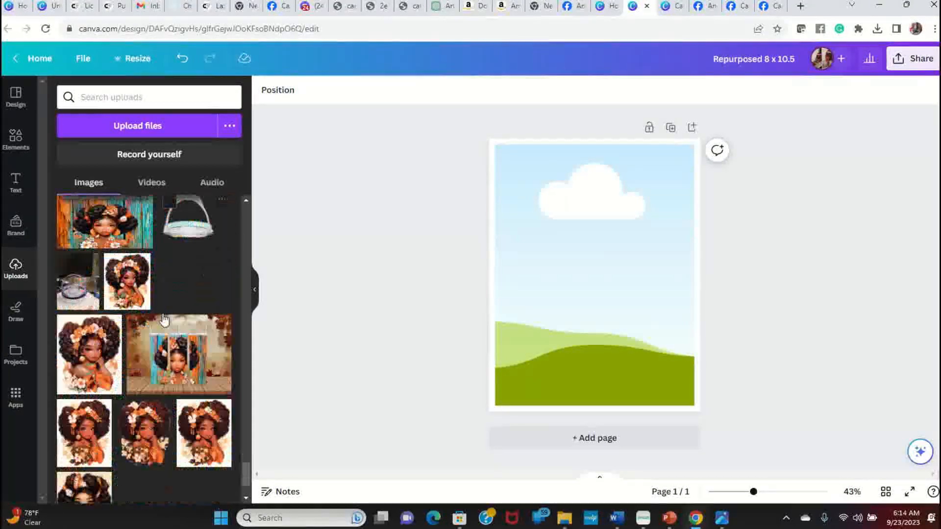
scroll(163, 319, "down", 10)
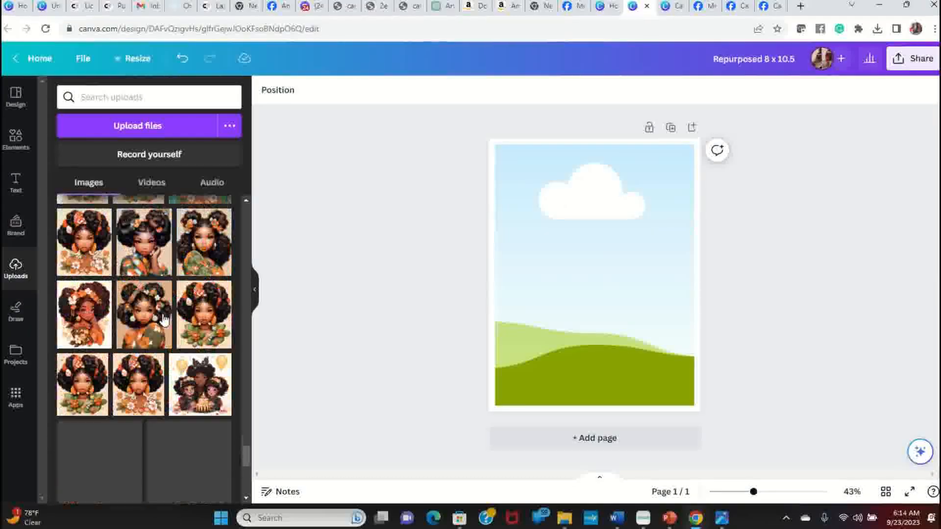
scroll(163, 318, "down", 5)
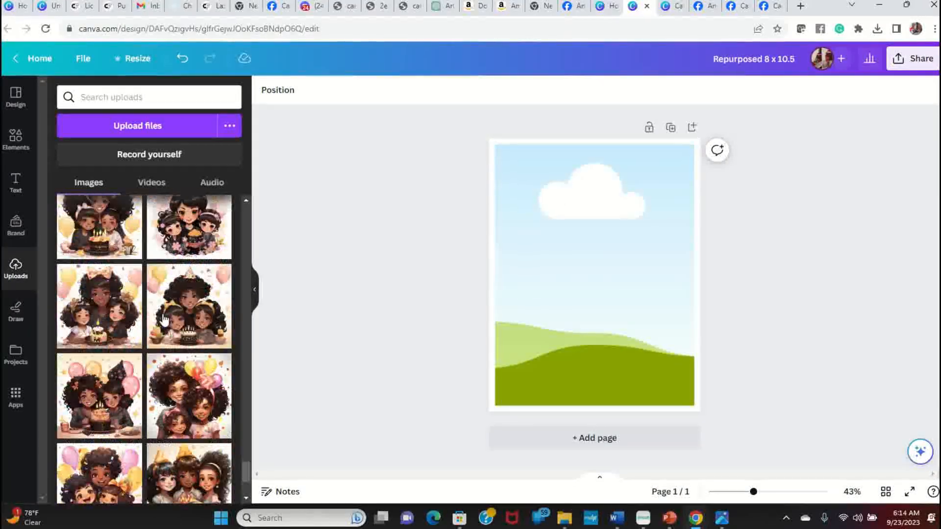
scroll(163, 319, "down", 8)
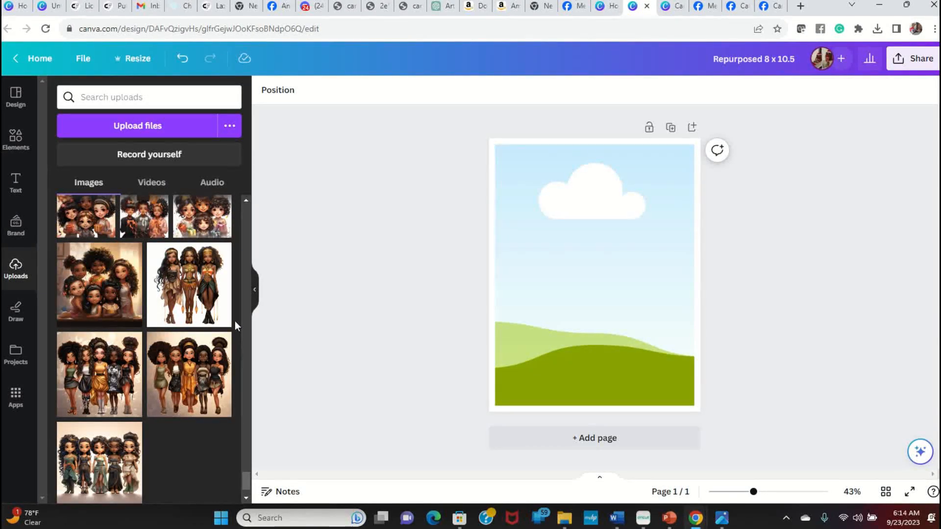
left_click_drag(185, 288, 522, 263)
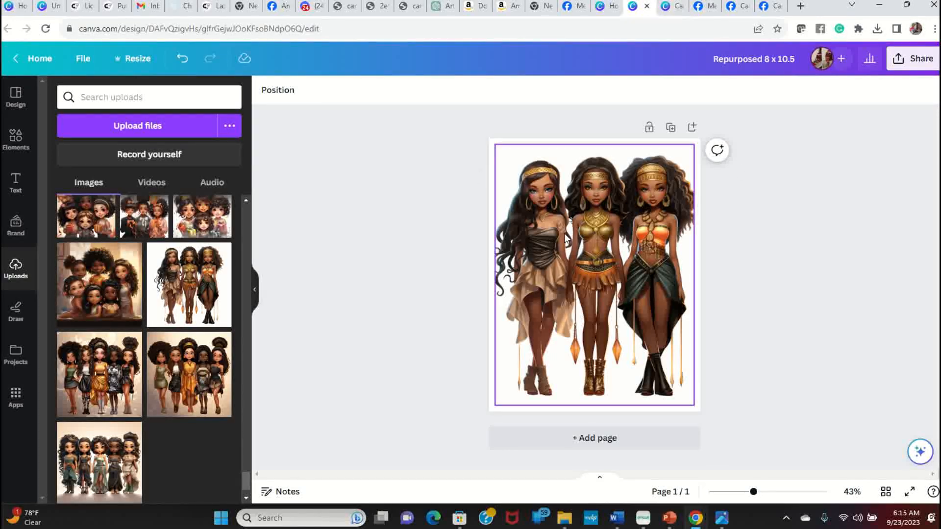
left_click_drag(189, 374, 196, 353)
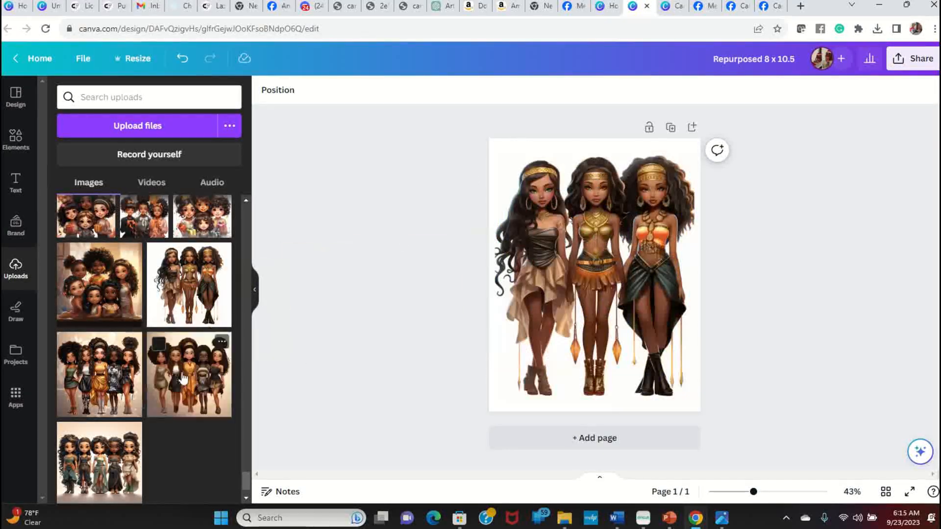
left_click_drag(98, 374, 58, 390)
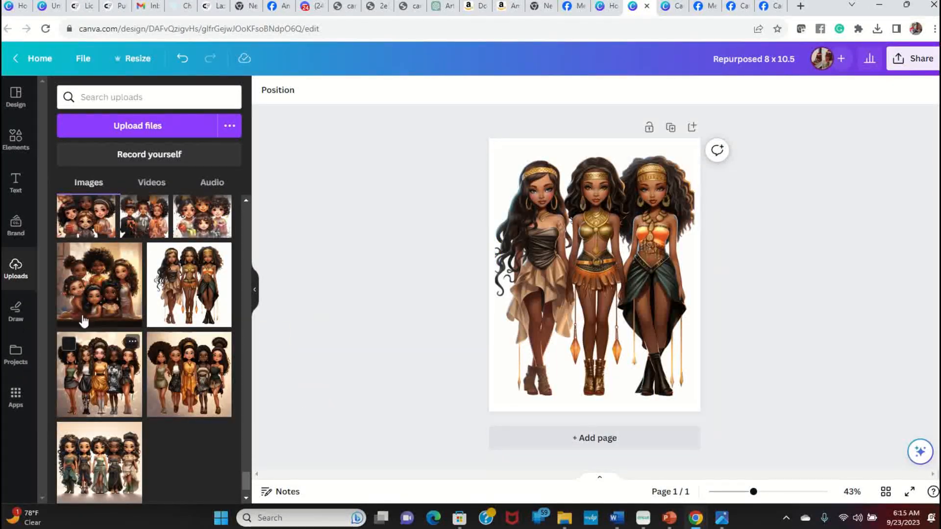
Step: Replace the frame's image with the uploaded illustration of the woman with pink curly hair
left_click_drag(98, 368, 92, 387)
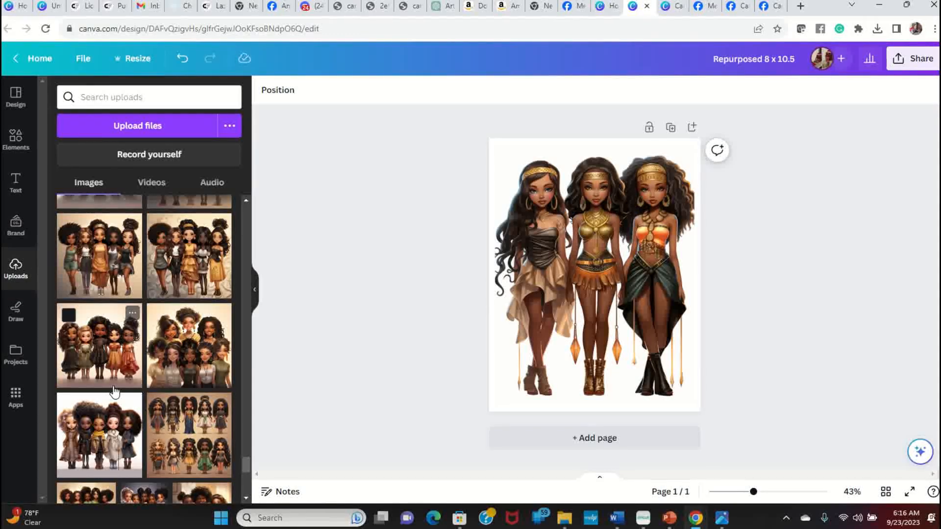
scroll(114, 392, "down", 3)
scroll(116, 393, "down", 1)
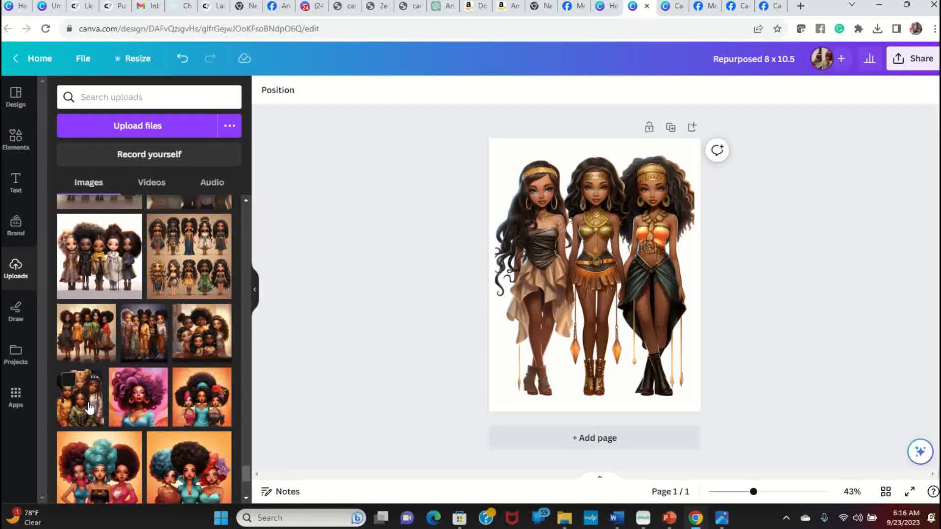
left_click_drag(69, 379, 82, 422)
left_click_drag(154, 417, 529, 359)
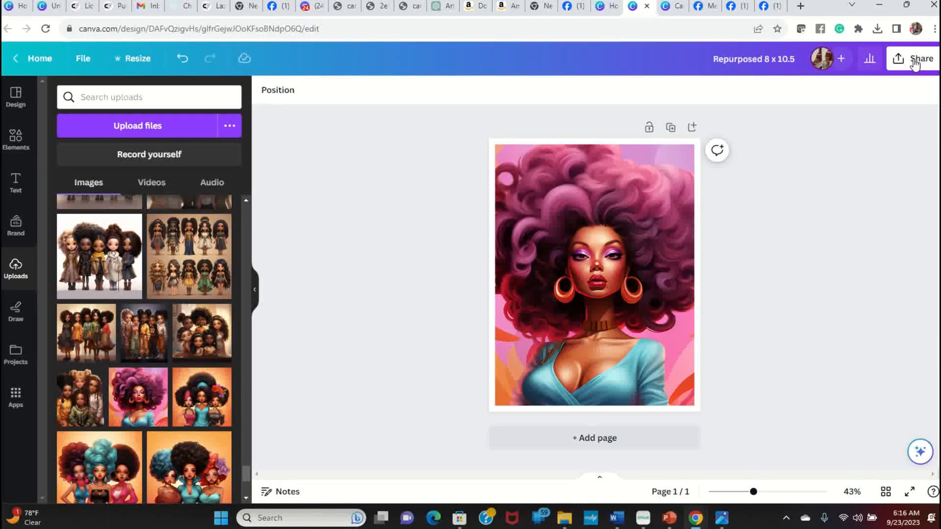
Step: Download the design as a PNG and open the downloaded Repurposed 8 x 10.5.png file in the photo viewer
left_click(914, 63)
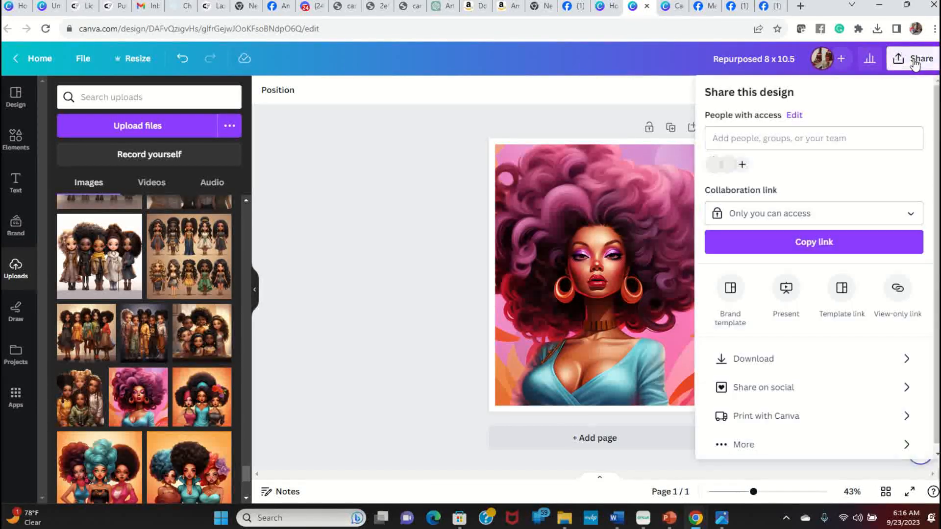
left_click(819, 365)
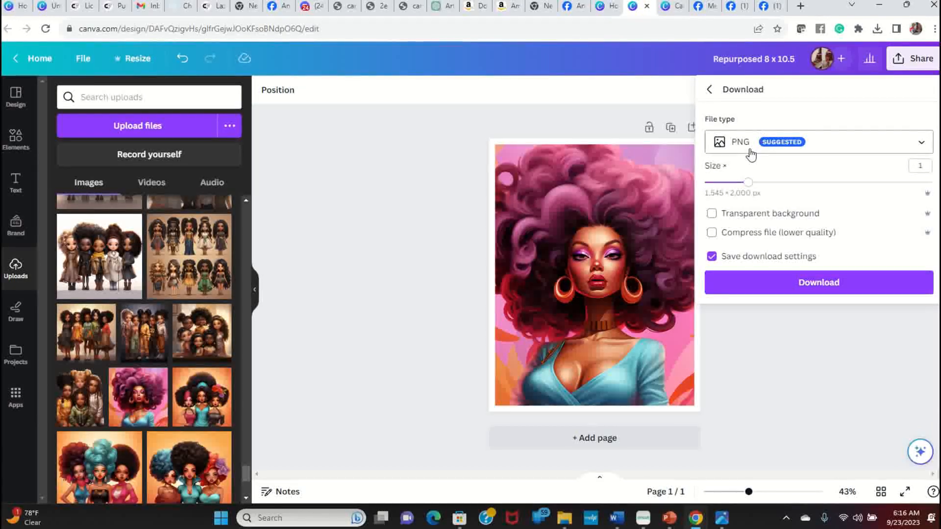
left_click(769, 286)
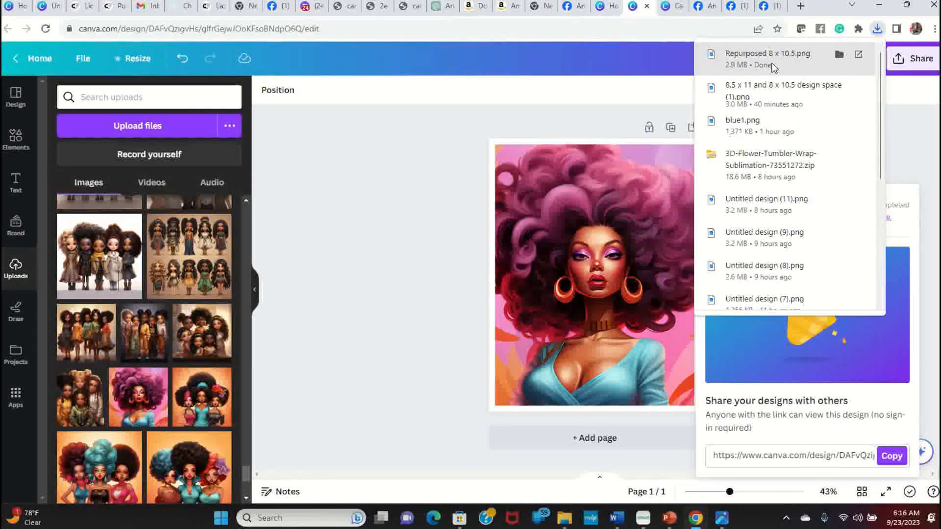
left_click(772, 67)
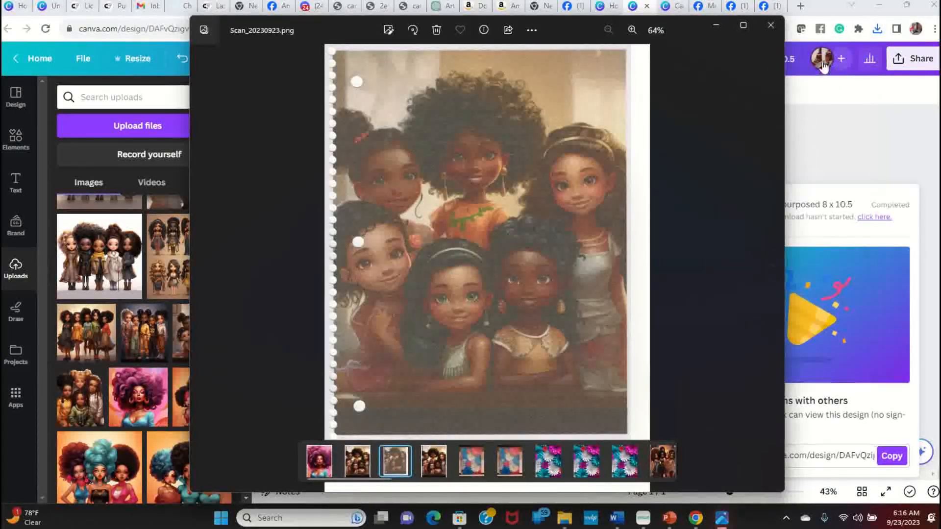
left_click(769, 26)
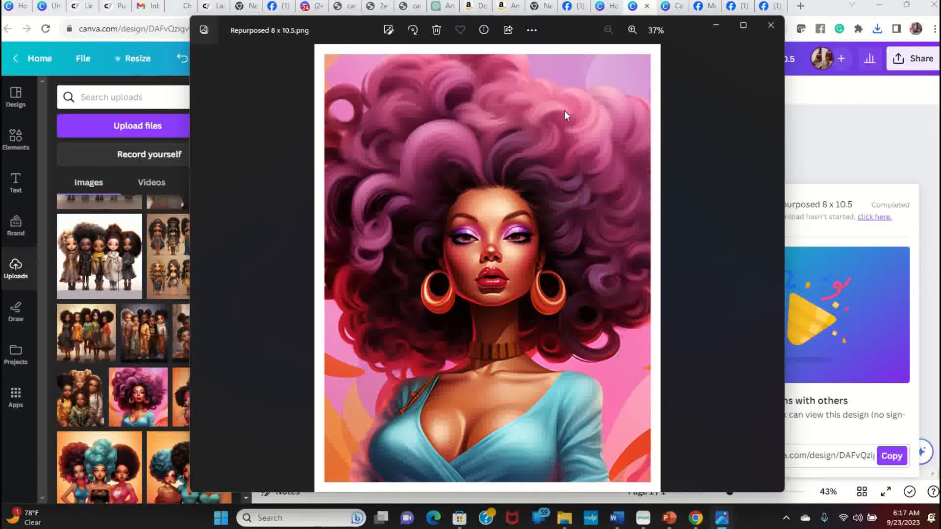
Step: Open the print dialog for the image on the HP87358C printer and set the orientation to Portrait
right_click(494, 96)
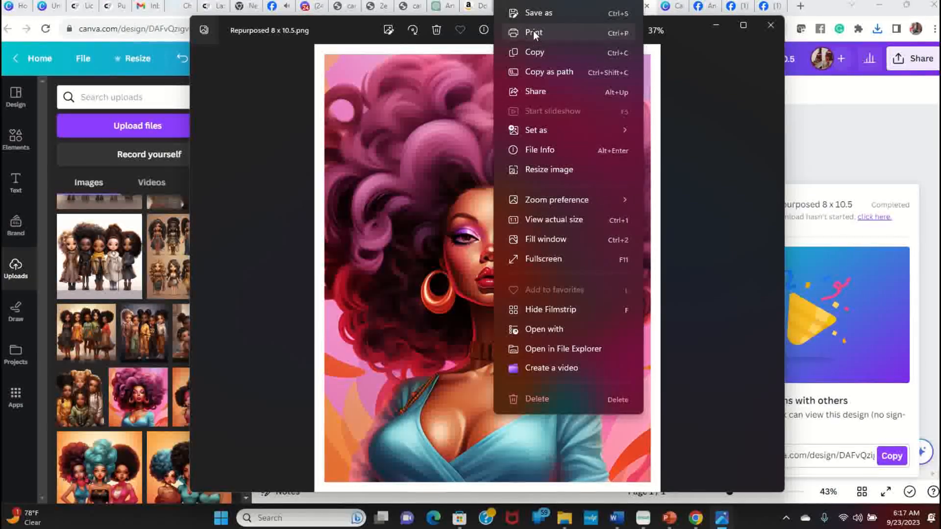
left_click(533, 32)
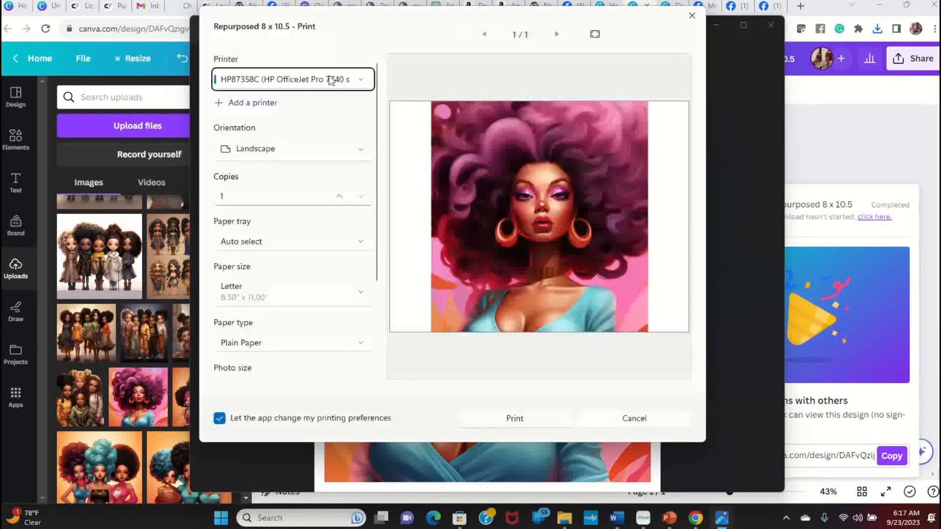
left_click(361, 80)
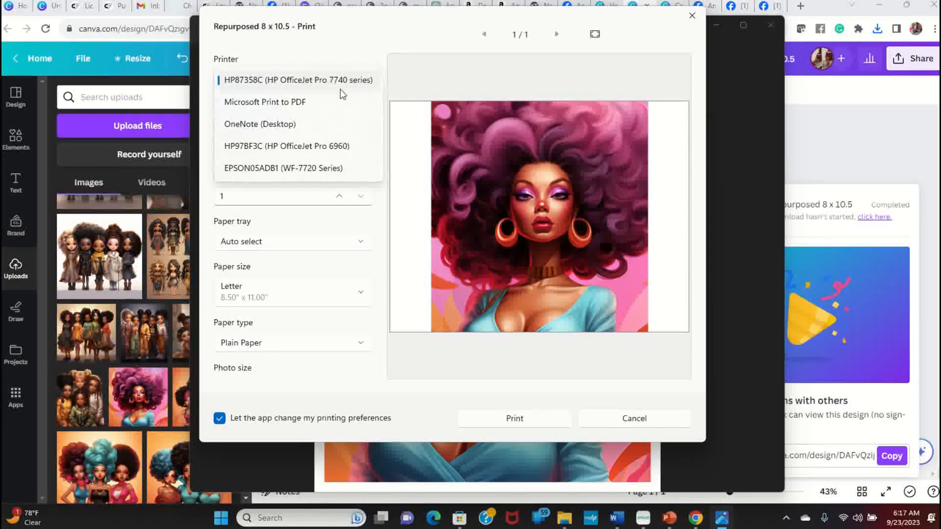
left_click(337, 82)
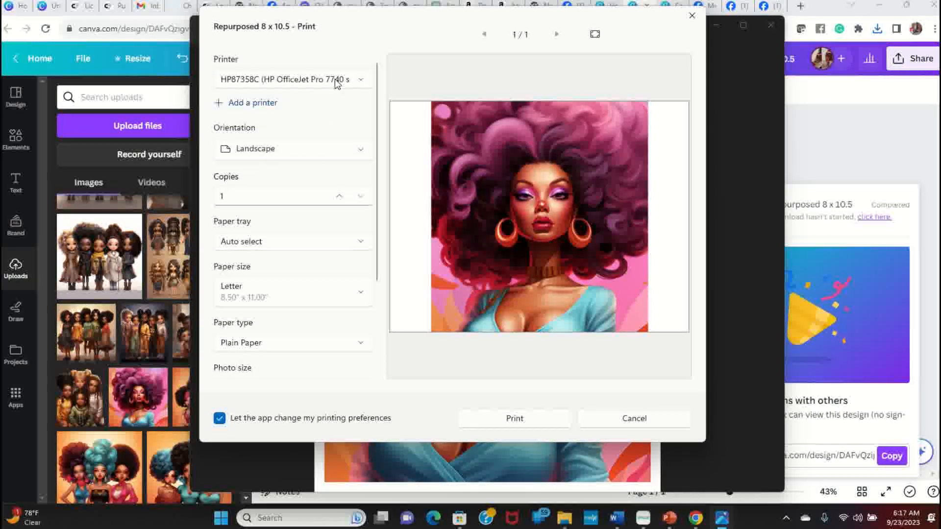
left_click(361, 155)
left_click(275, 129)
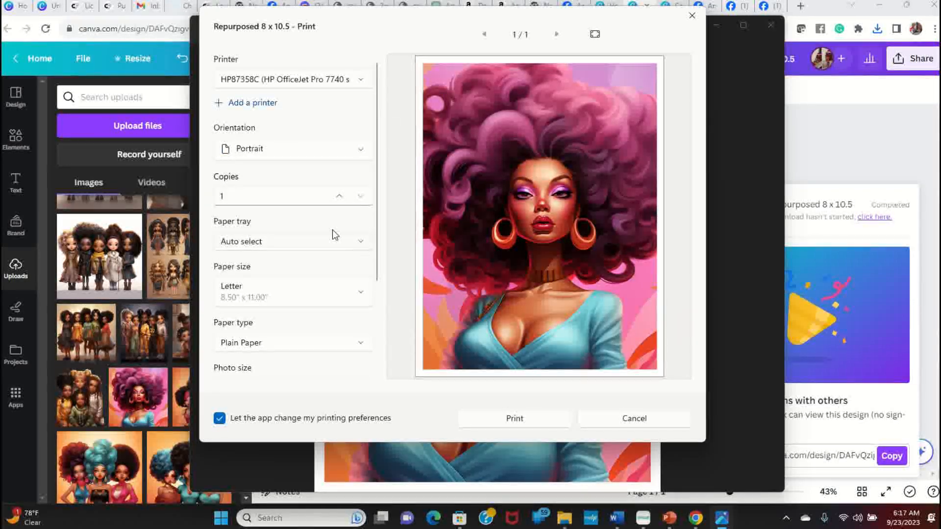
Step: Set the paper tray to Main tray and, under more settings, set the output quality to High quality
scroll(332, 233, "down", 2)
left_click(277, 145)
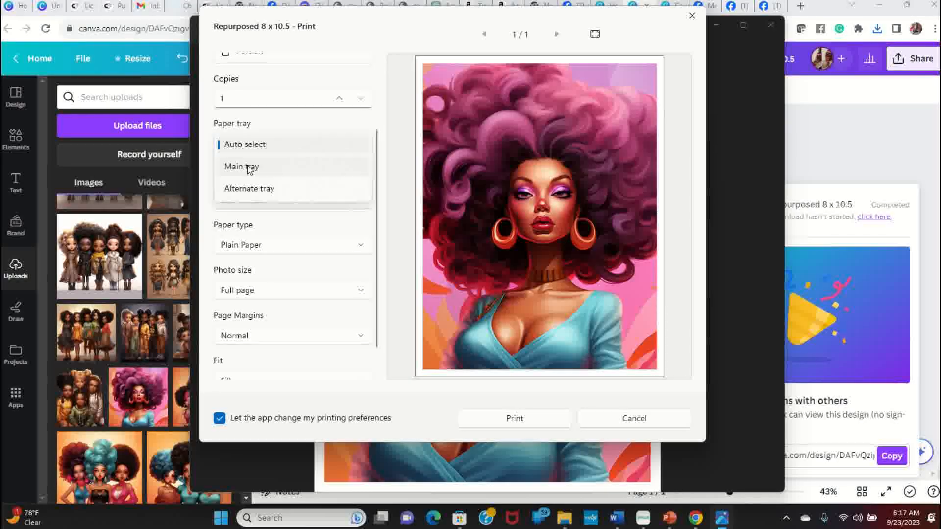
left_click(274, 165)
scroll(308, 172, "down", 1)
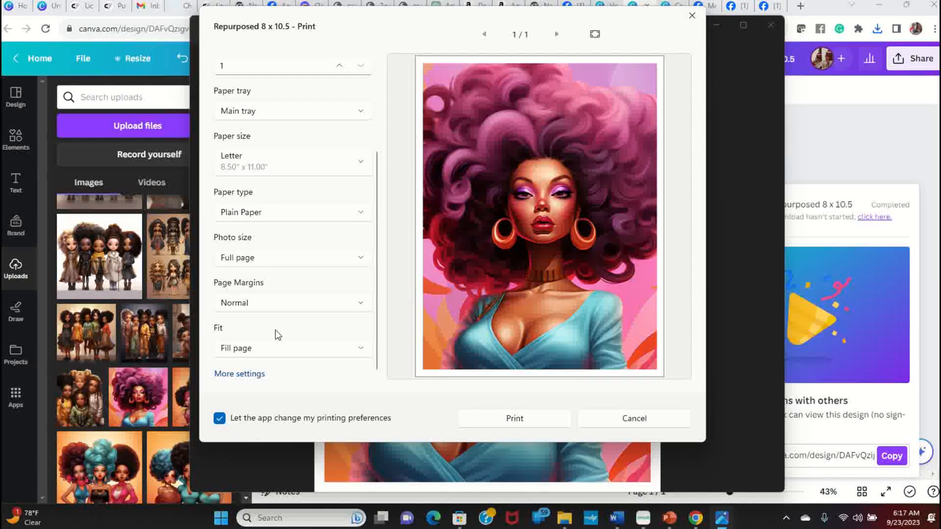
left_click(245, 374)
scroll(397, 284, "down", 3)
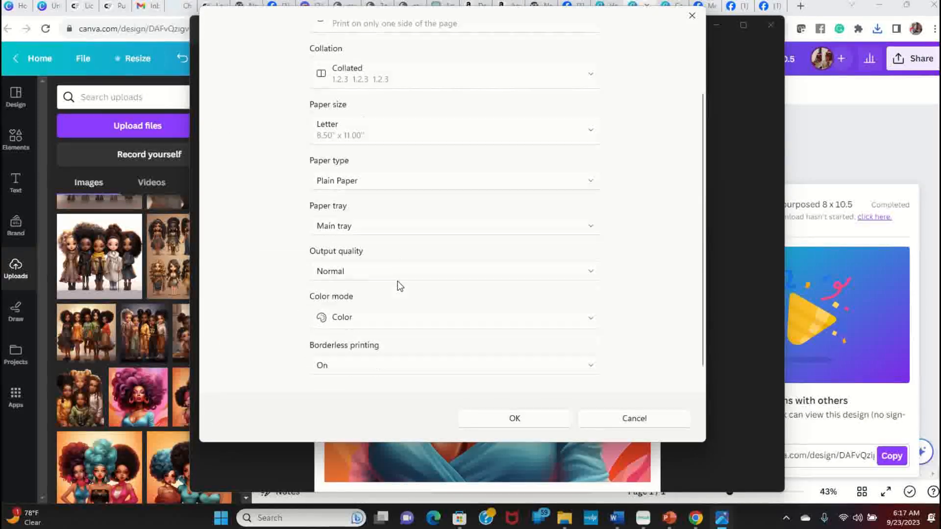
left_click(590, 268)
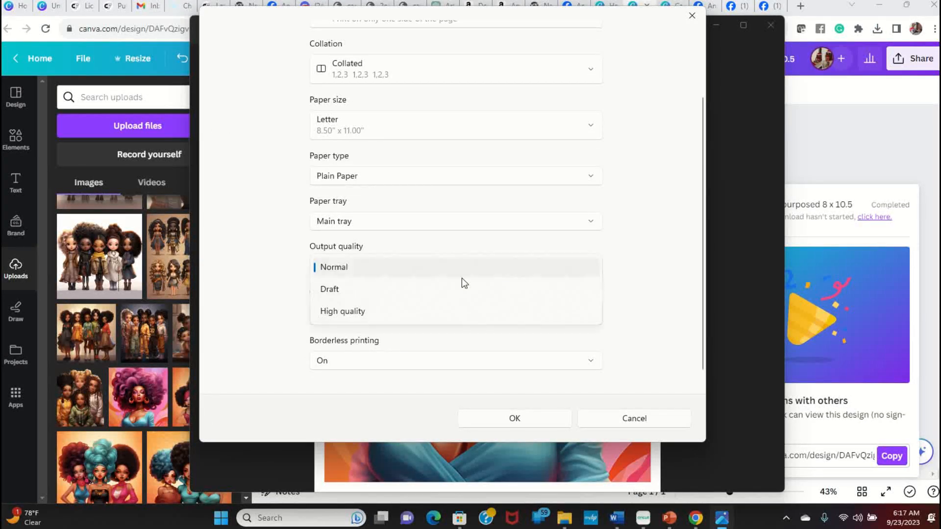
left_click(343, 315)
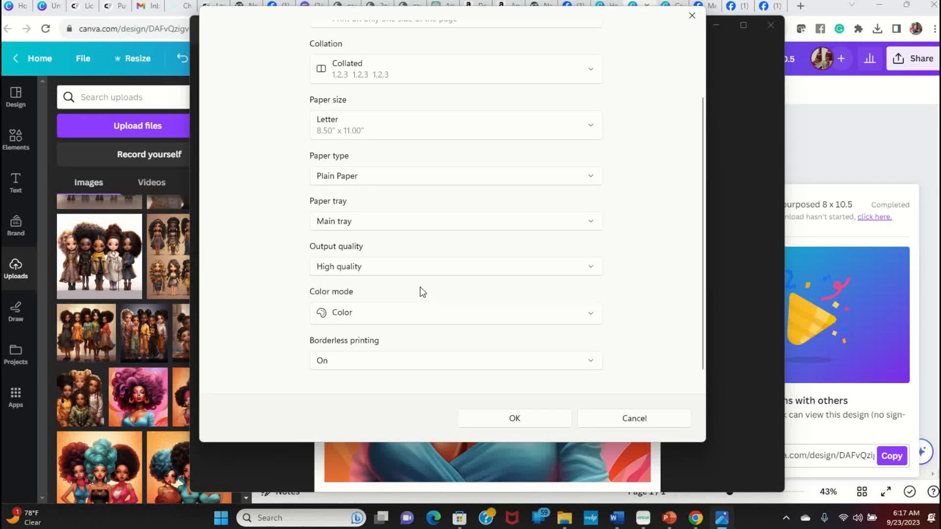
Step: Confirm the additional print settings and print the image
scroll(437, 334, "up", 2)
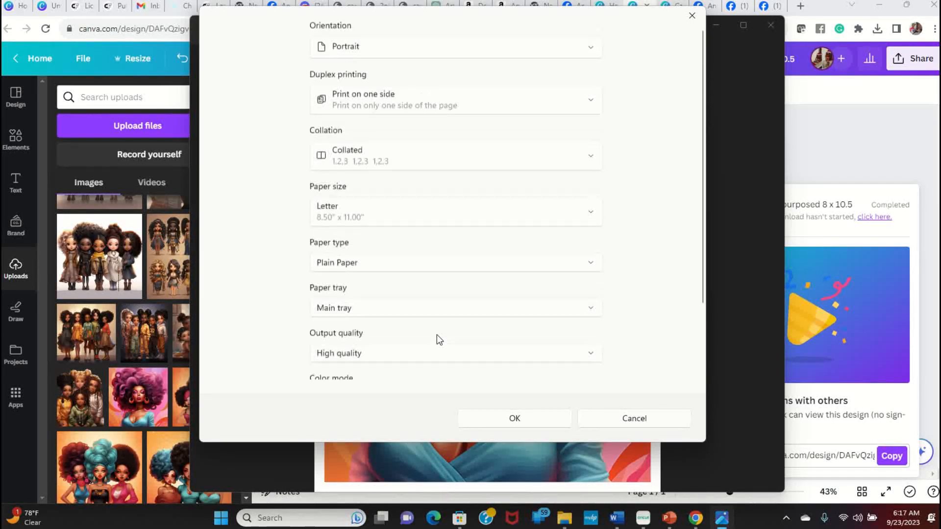
scroll(436, 334, "down", 2)
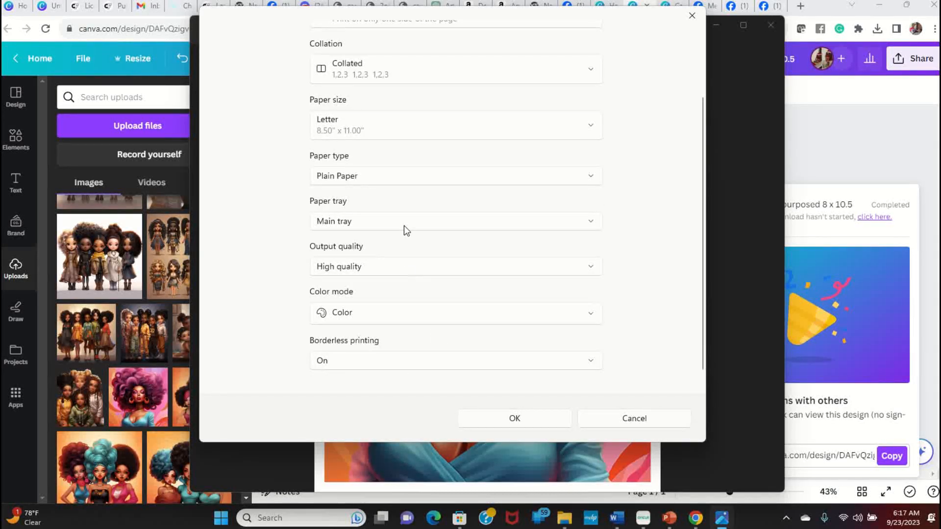
scroll(410, 120, "up", 2)
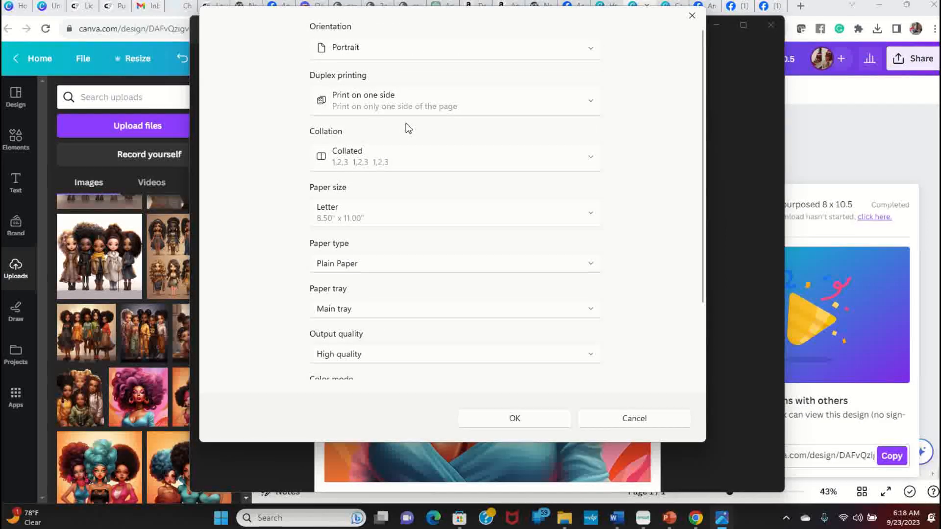
left_click(515, 418)
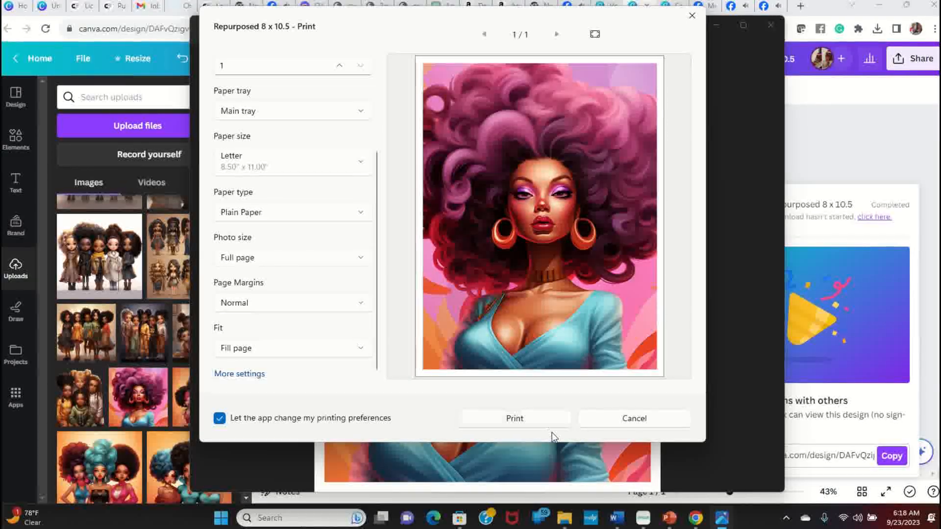
left_click(539, 418)
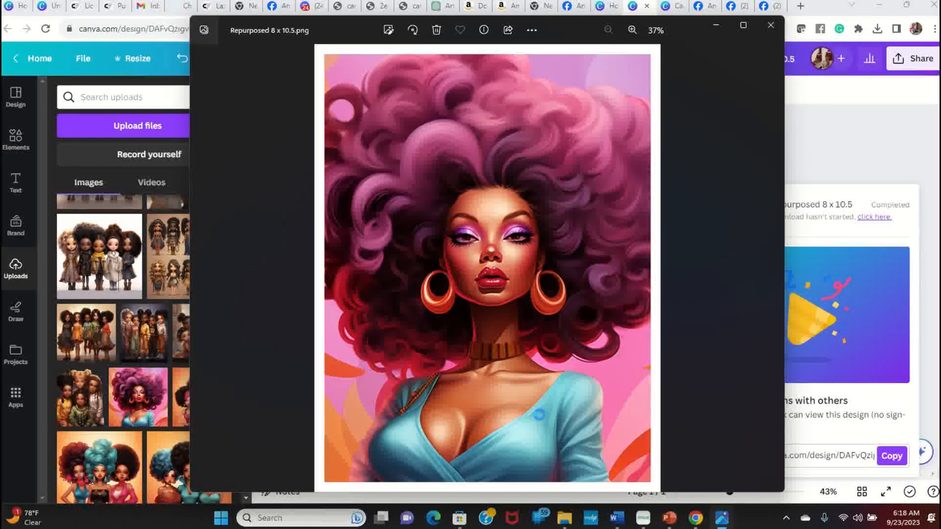
Step: Switch to Cricut Design Space and position the 8 x 10.5 page layer at X 0, Y 0 on the canvas
left_click(643, 518)
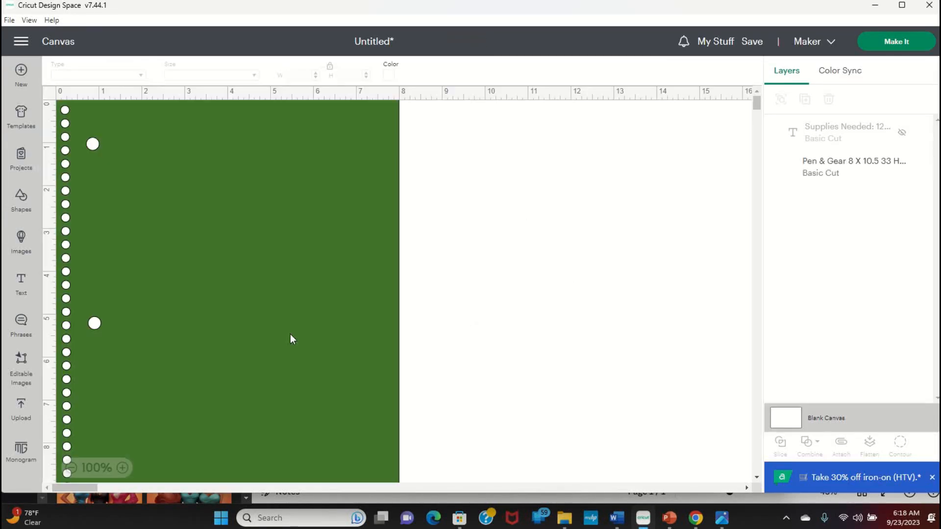
left_click_drag(236, 210, 279, 199)
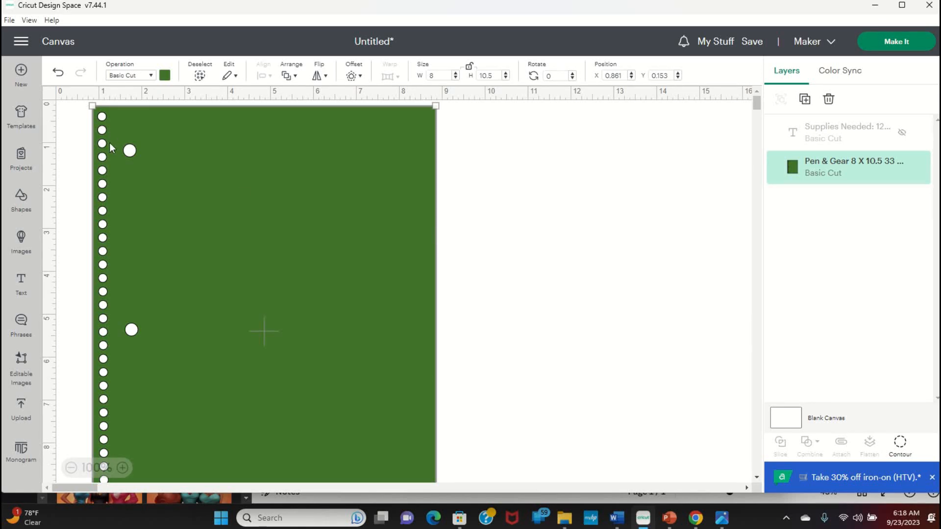
left_click_drag(279, 223, 490, 238)
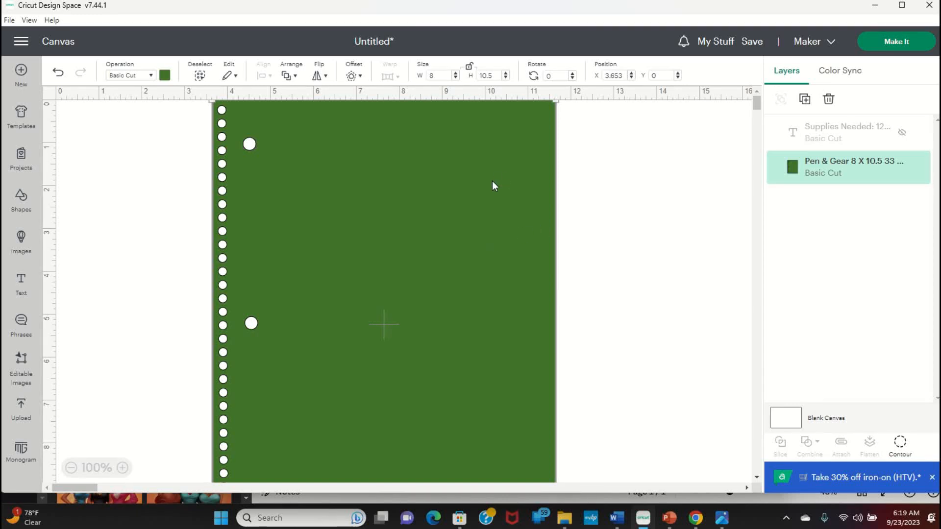
left_click_drag(492, 181, 275, 142)
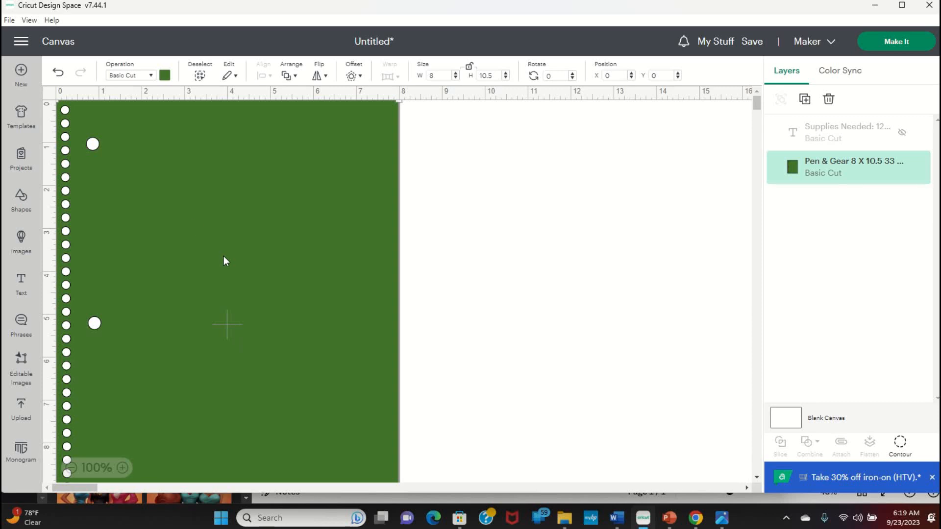
left_click(21, 411)
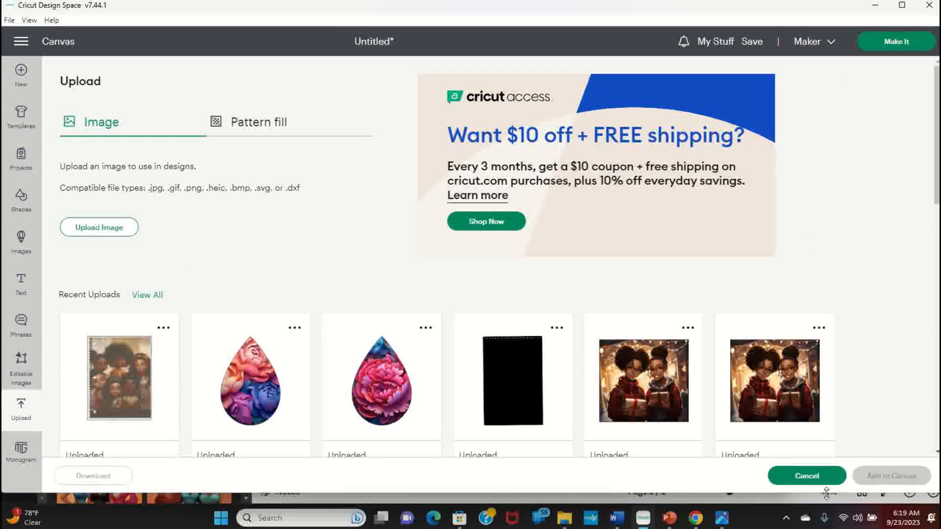
left_click(812, 474)
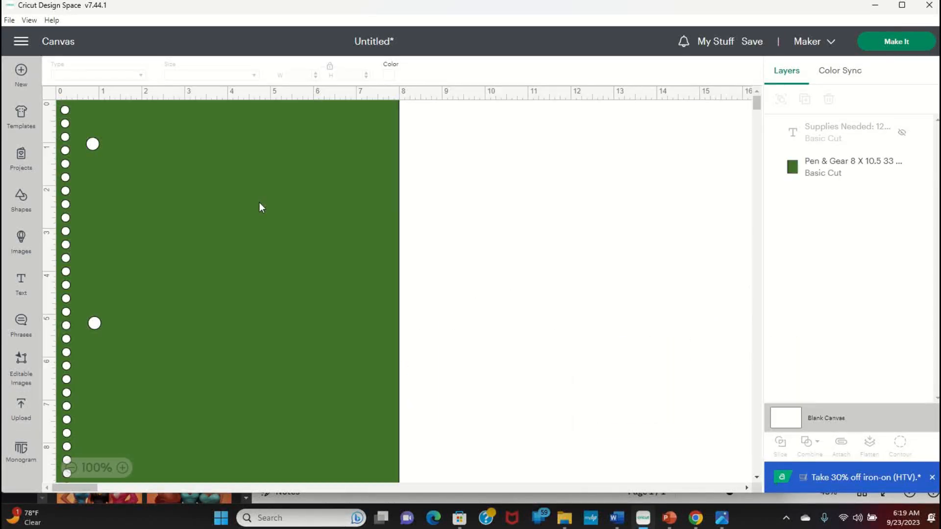
left_click_drag(259, 202, 445, 265)
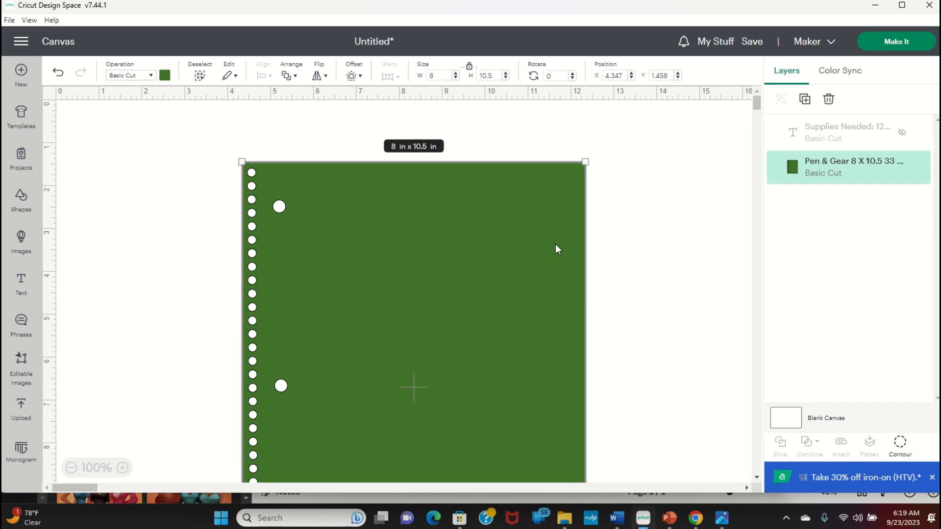
left_click(469, 68)
left_click(469, 68)
left_click_drag(494, 315, 249, 233)
Step: Start Make It for the project and set the material size to 12 in x 12 in
left_click(899, 41)
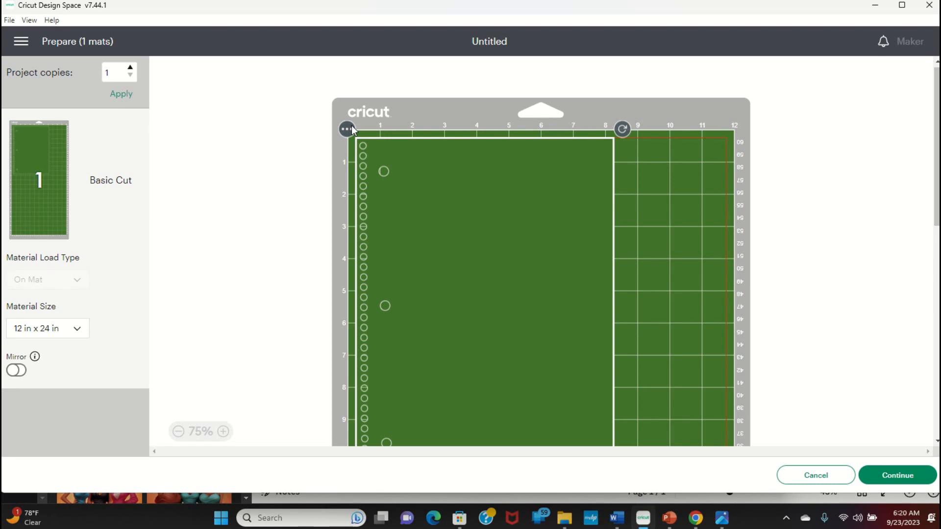
left_click(76, 329)
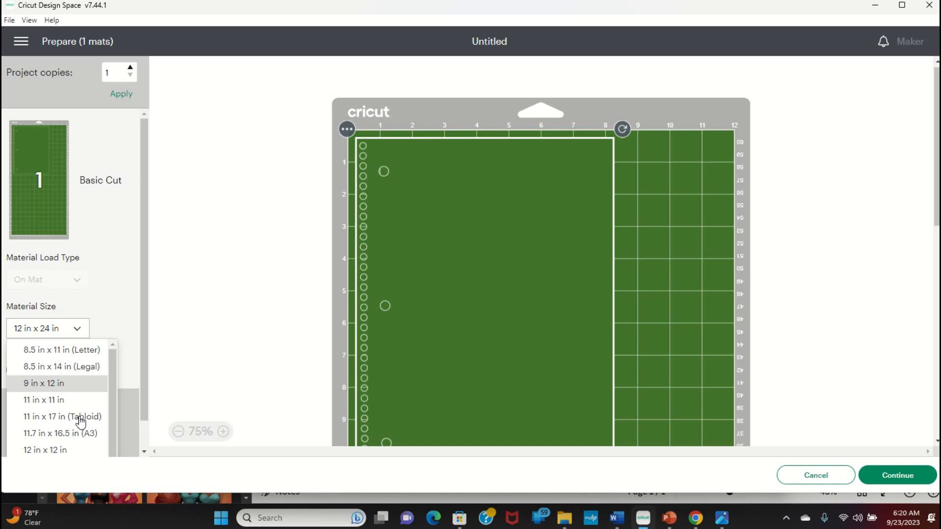
left_click(73, 446)
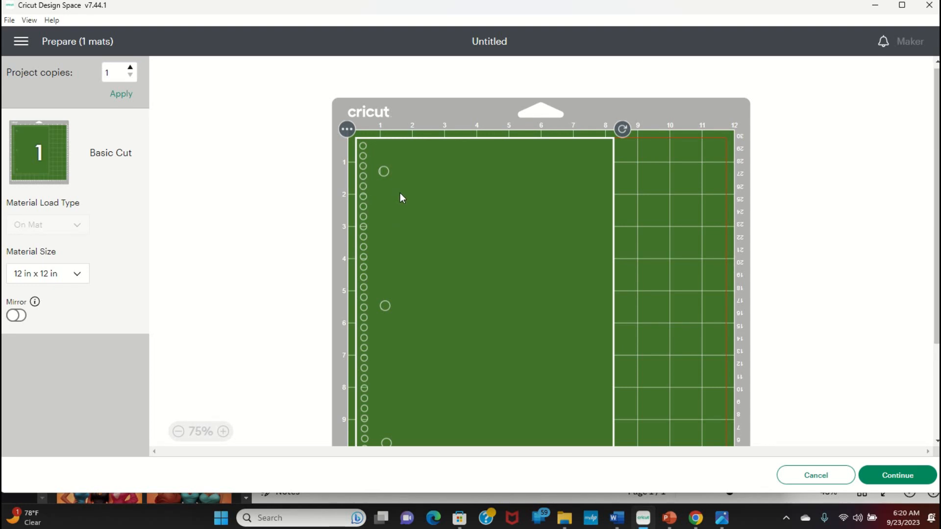
scroll(401, 199, "down", 2)
scroll(404, 197, "up", 1)
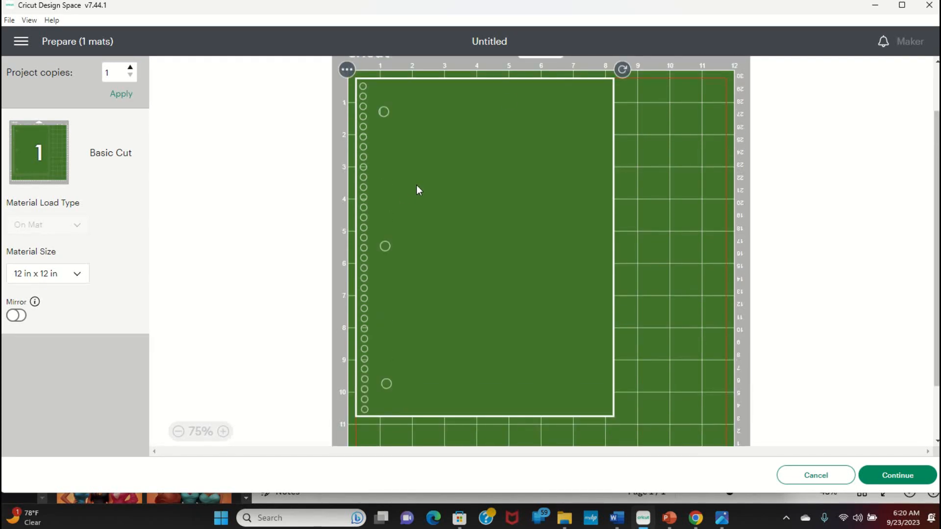